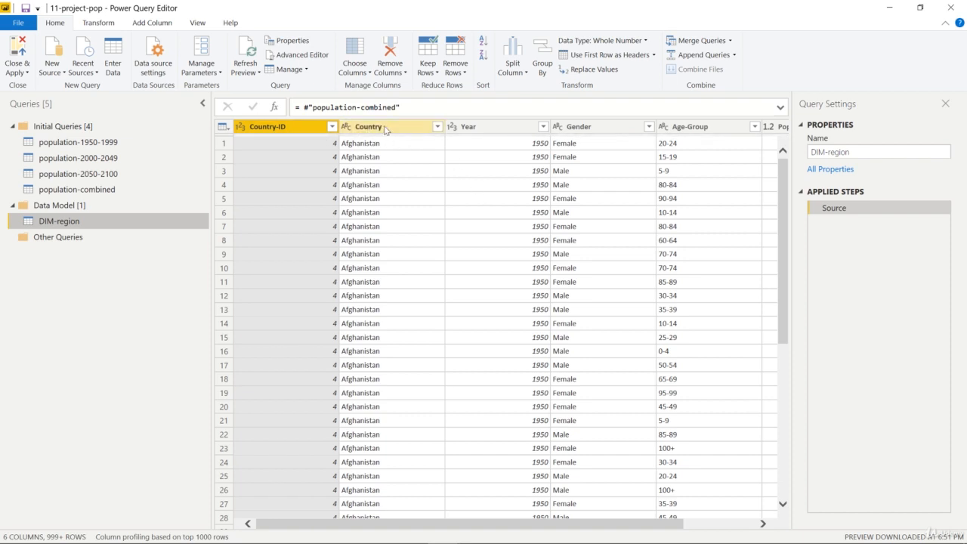
Step: Remove the Year, Gender, Age-Group and Population columns from the DIM-region query
{"action": "left_click", "coordinate": [482, 123]}
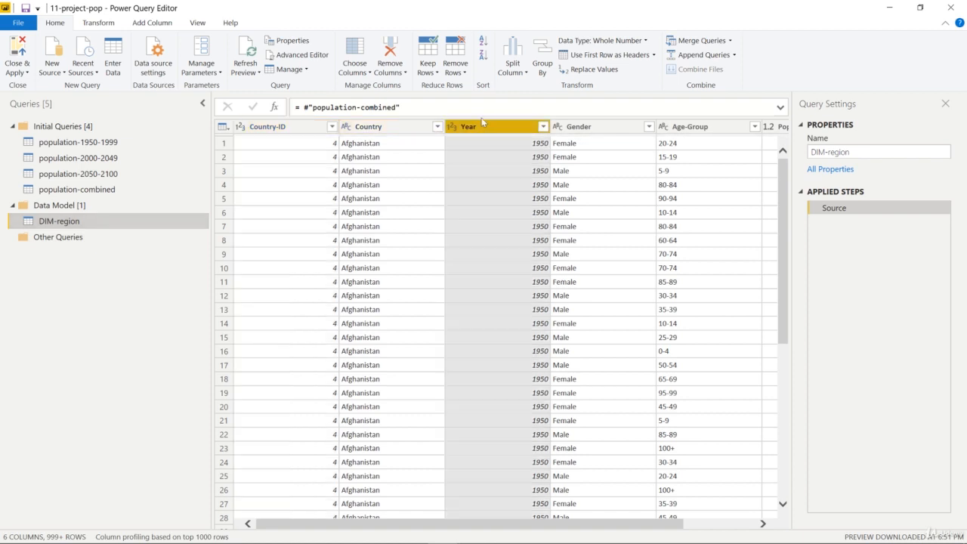
{"action": "left_click", "coordinate": [585, 129], "text": "ctrl"}
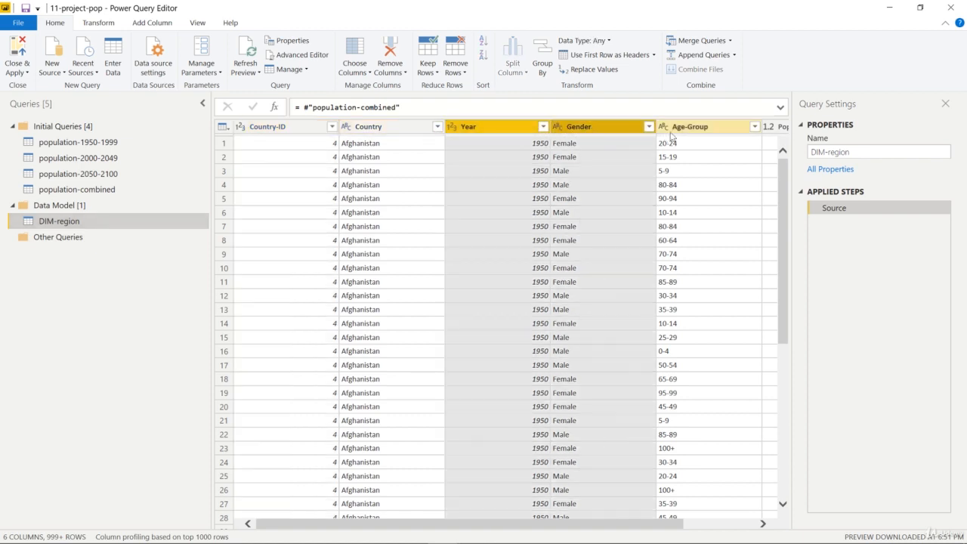
{"action": "left_click", "coordinate": [680, 133], "text": "ctrl"}
{"action": "left_click_drag", "start_coordinate": [600, 522], "coordinate": [698, 524]}
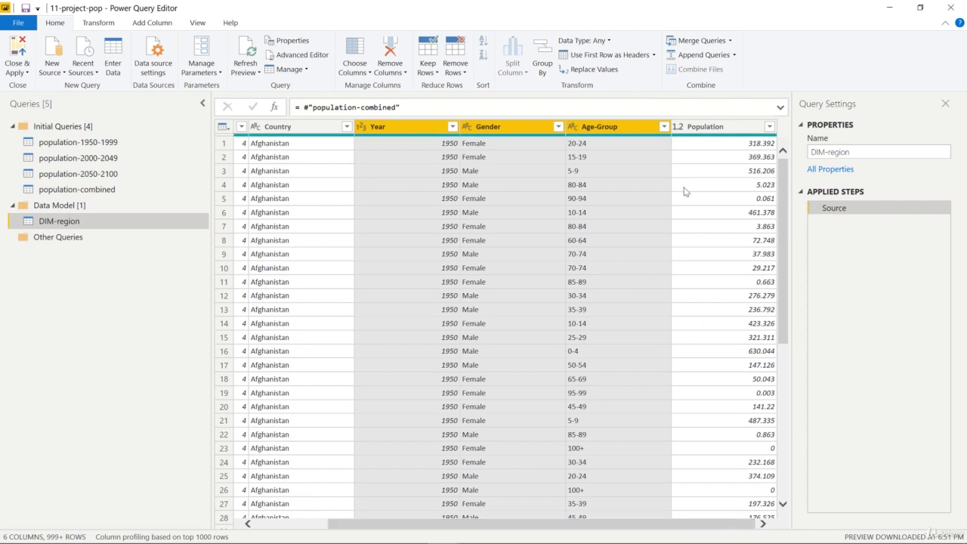
{"action": "left_click", "coordinate": [730, 128], "text": "ctrl"}
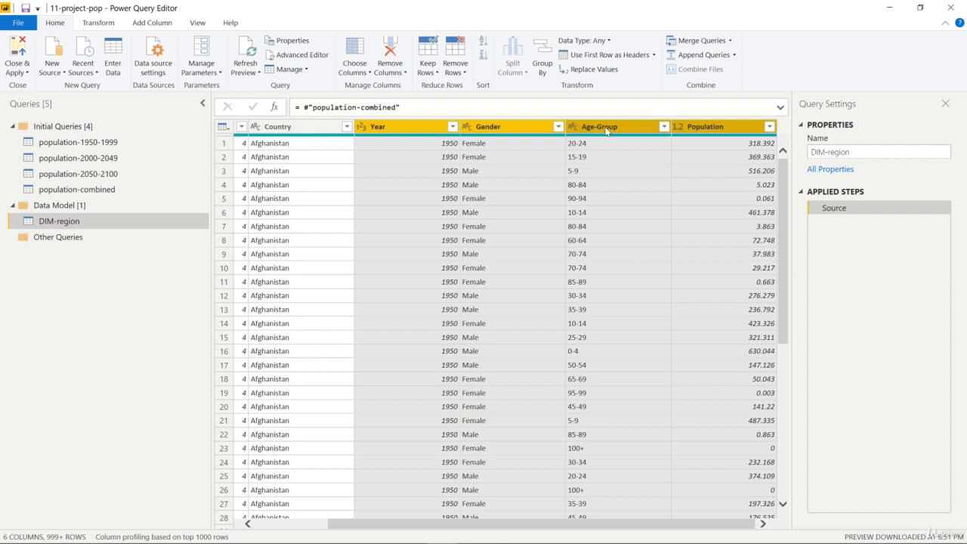
{"action": "right_click", "coordinate": [406, 132]}
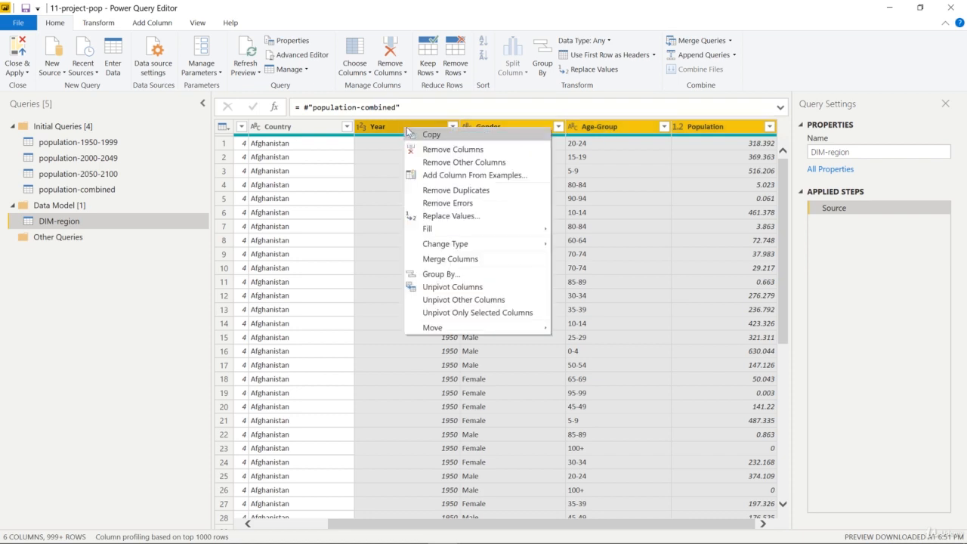
{"action": "left_click", "coordinate": [453, 149]}
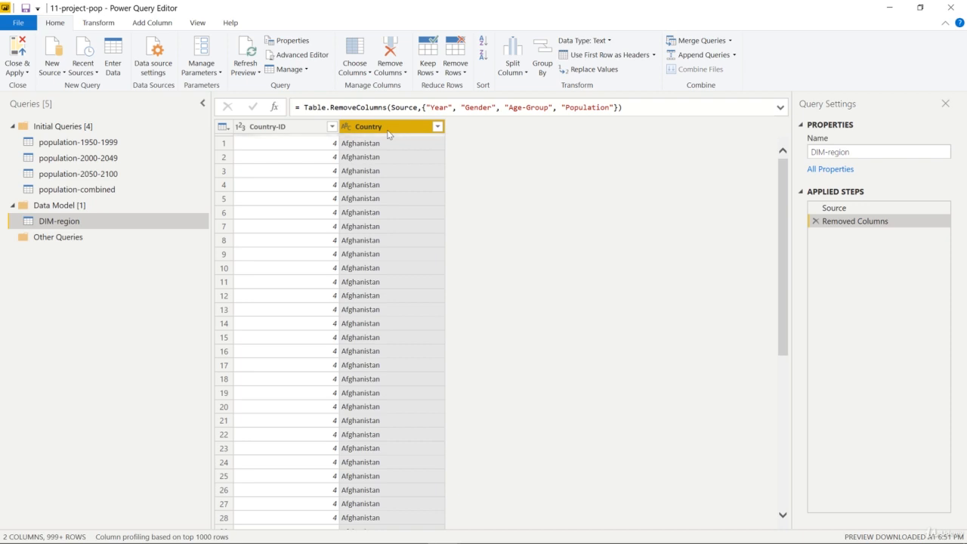
{"action": "left_click", "coordinate": [306, 130]}
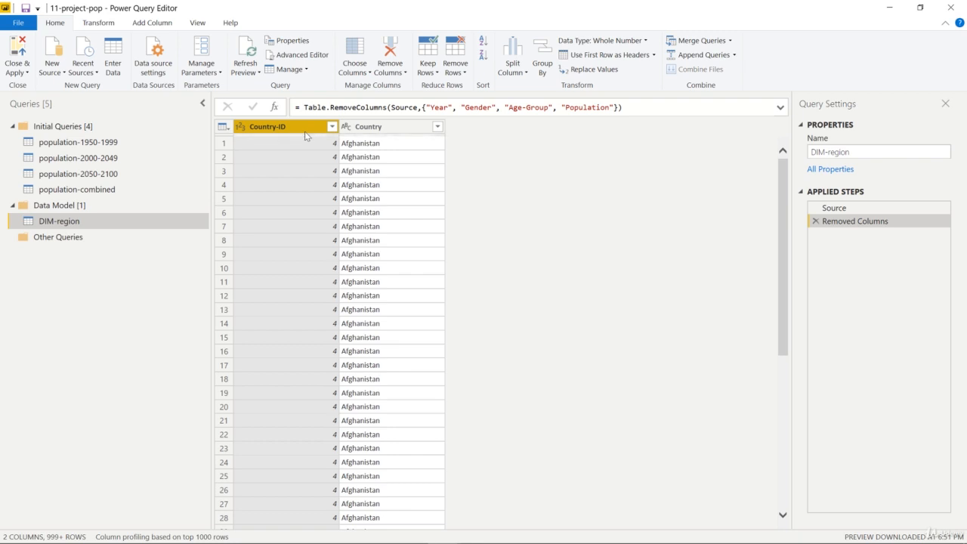
{"action": "left_click", "coordinate": [405, 127]}
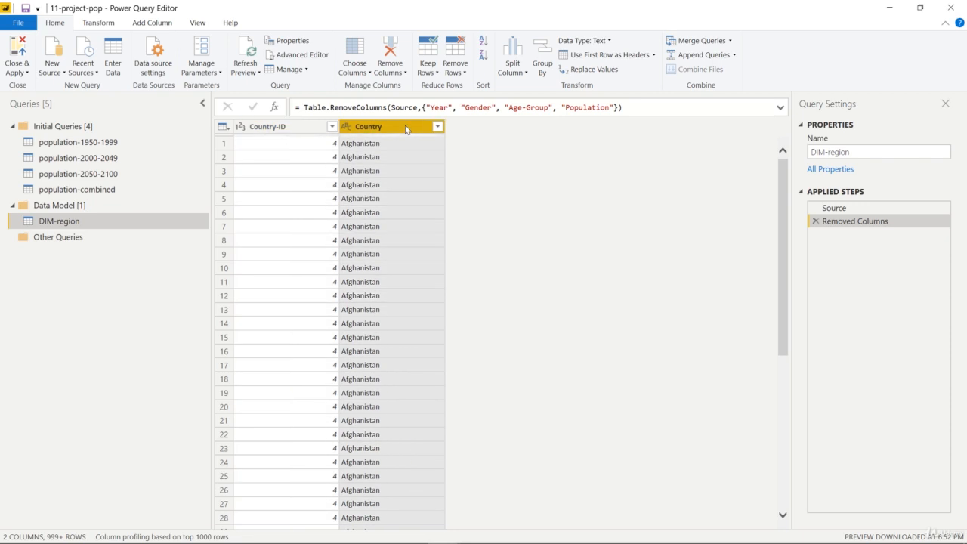
{"action": "right_click", "coordinate": [387, 130]}
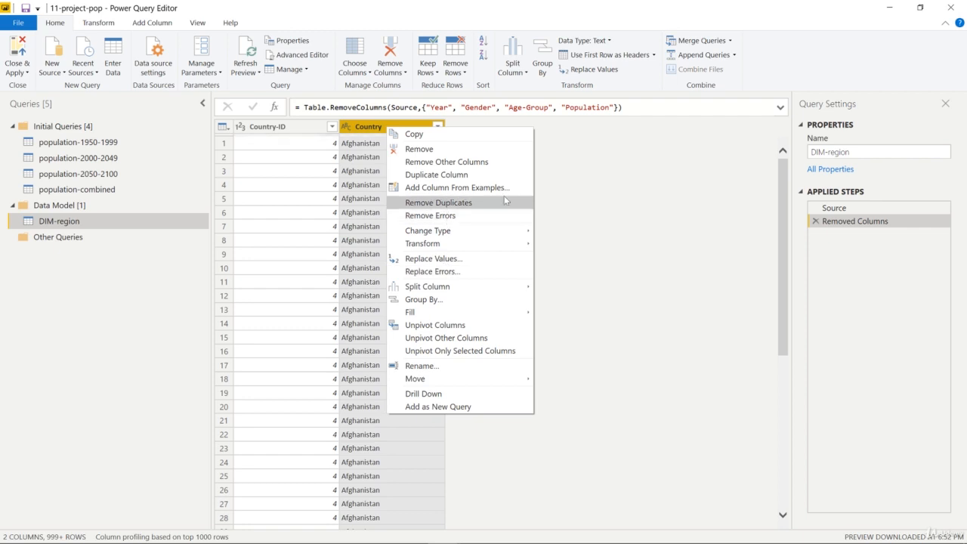
{"action": "left_click", "coordinate": [621, 204]}
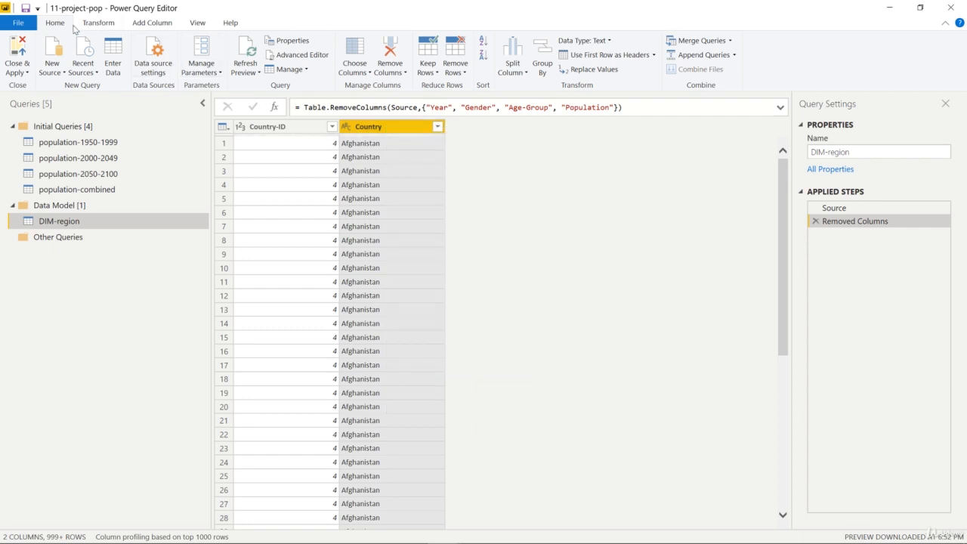
{"action": "left_click", "coordinate": [455, 68]}
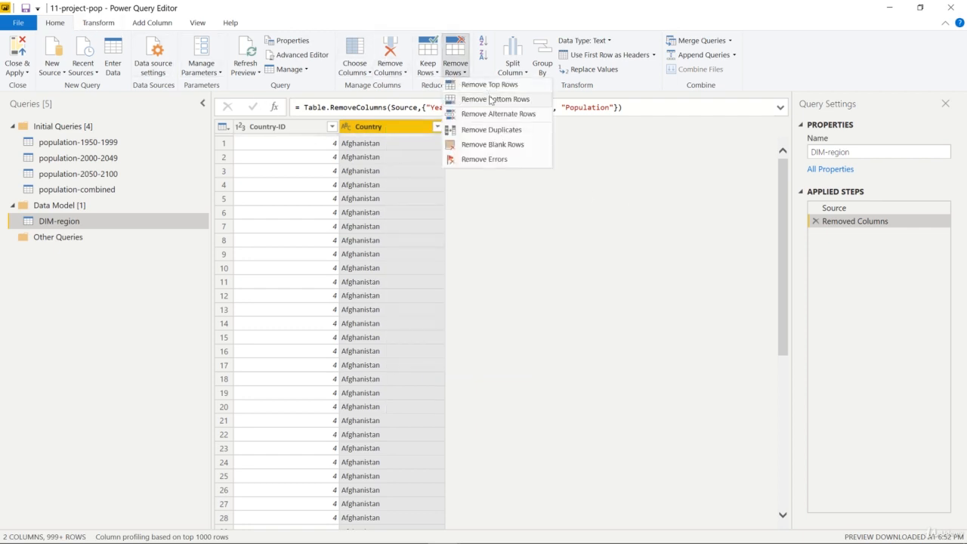
{"action": "left_click", "coordinate": [578, 269]}
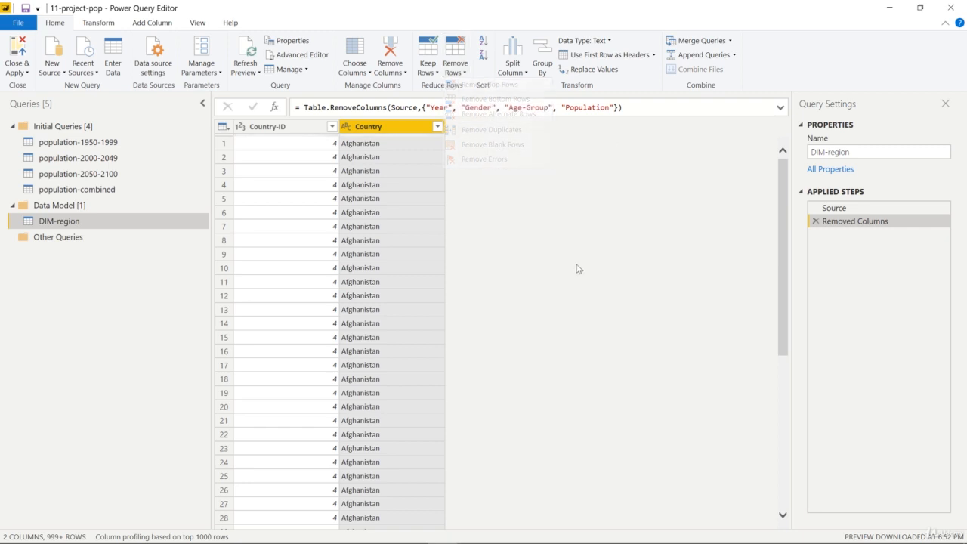
{"action": "left_click", "coordinate": [223, 127]}
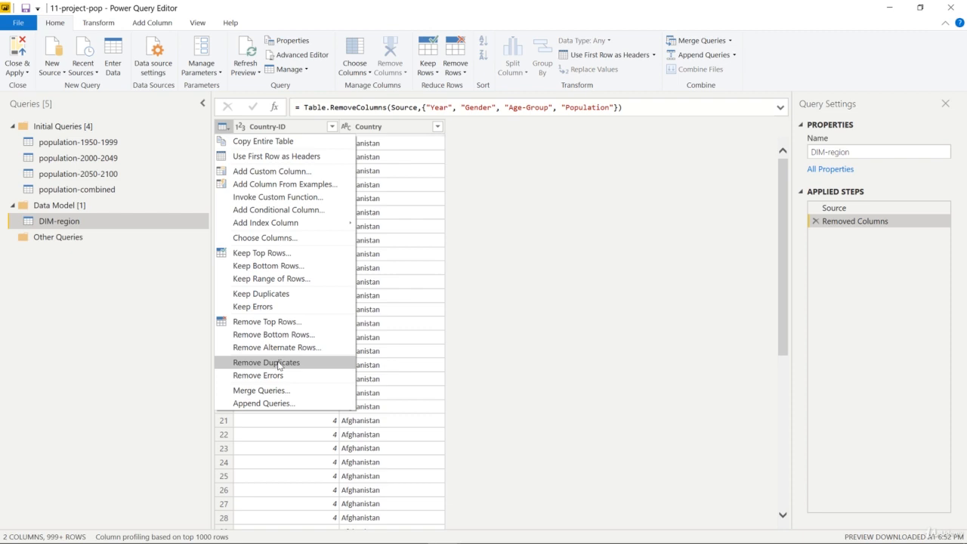
{"action": "left_click", "coordinate": [484, 182]}
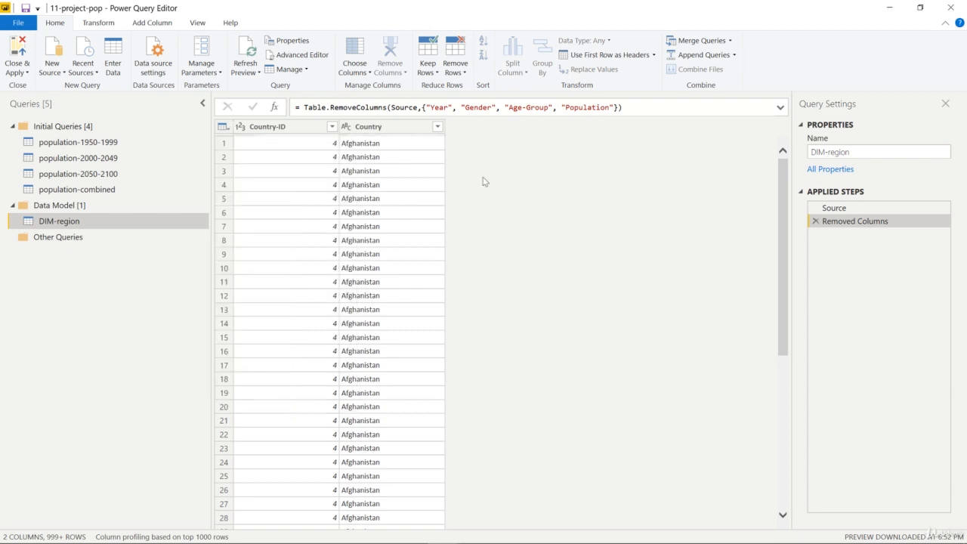
{"action": "right_click", "coordinate": [406, 129]}
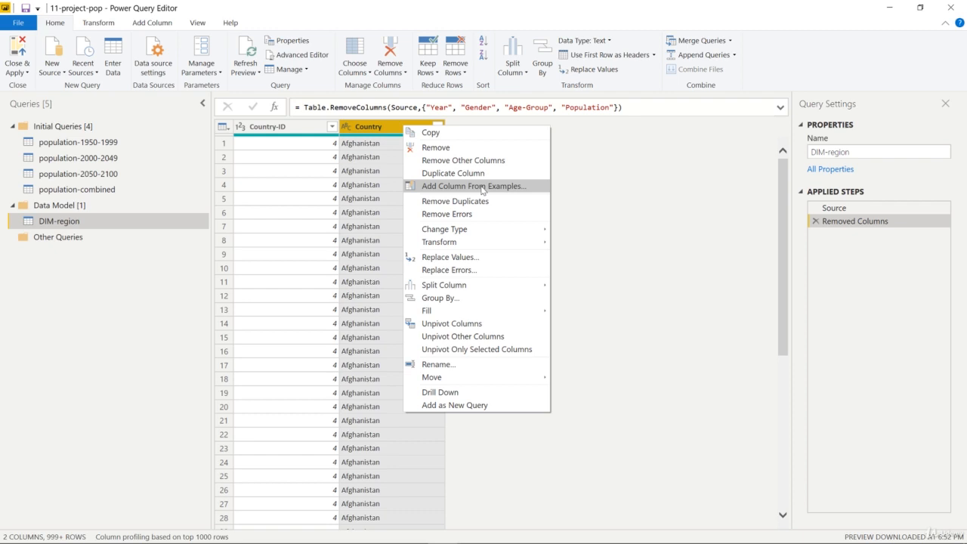
{"action": "left_click", "coordinate": [645, 253]}
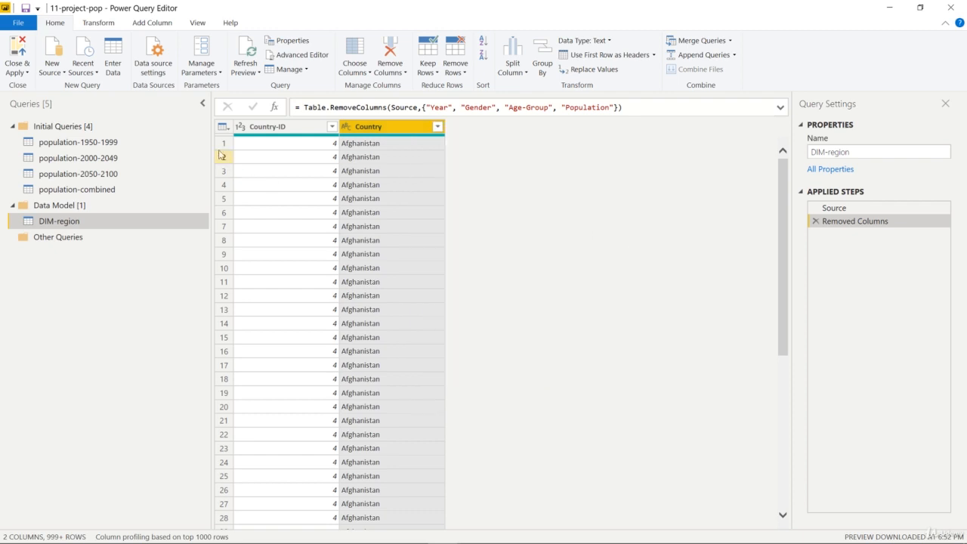
{"action": "left_click", "coordinate": [222, 126]}
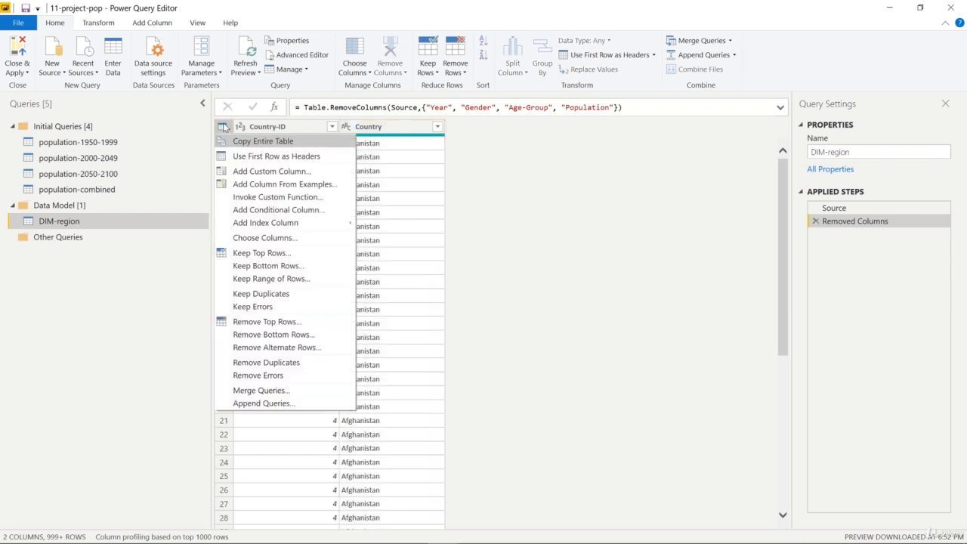
{"action": "left_click", "coordinate": [638, 195]}
Step: Try removing duplicate rows based on the Country column, and delete the resulting applied step
{"action": "left_click", "coordinate": [402, 130]}
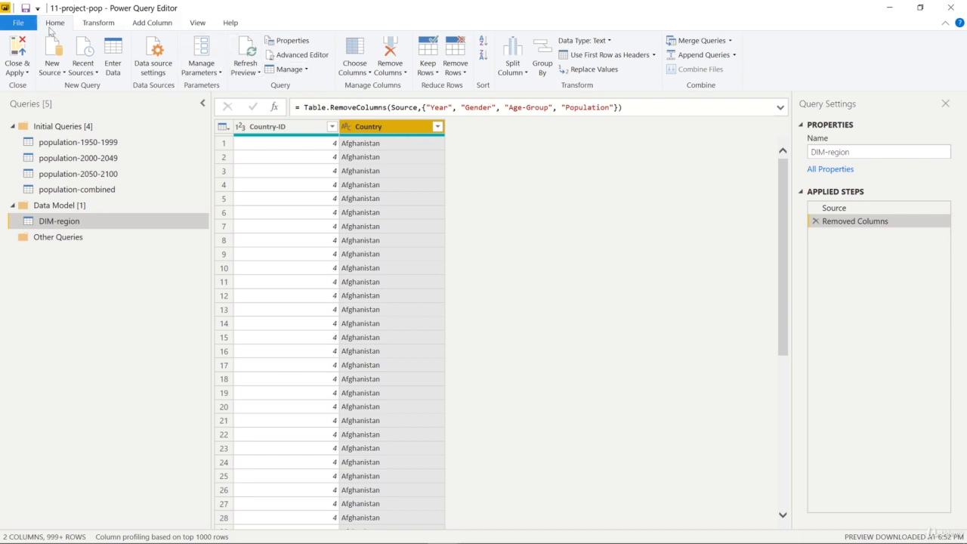
{"action": "left_click", "coordinate": [451, 72]}
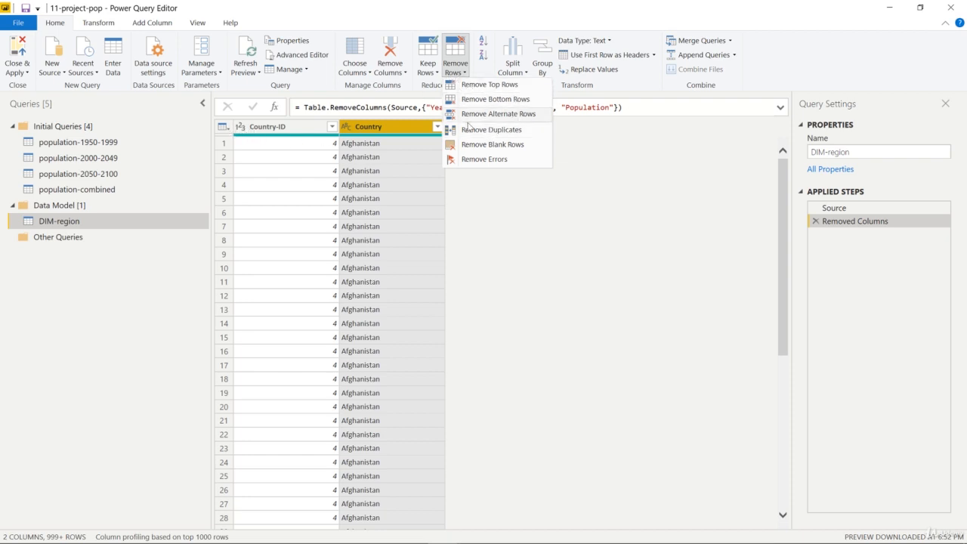
{"action": "left_click", "coordinate": [477, 129]}
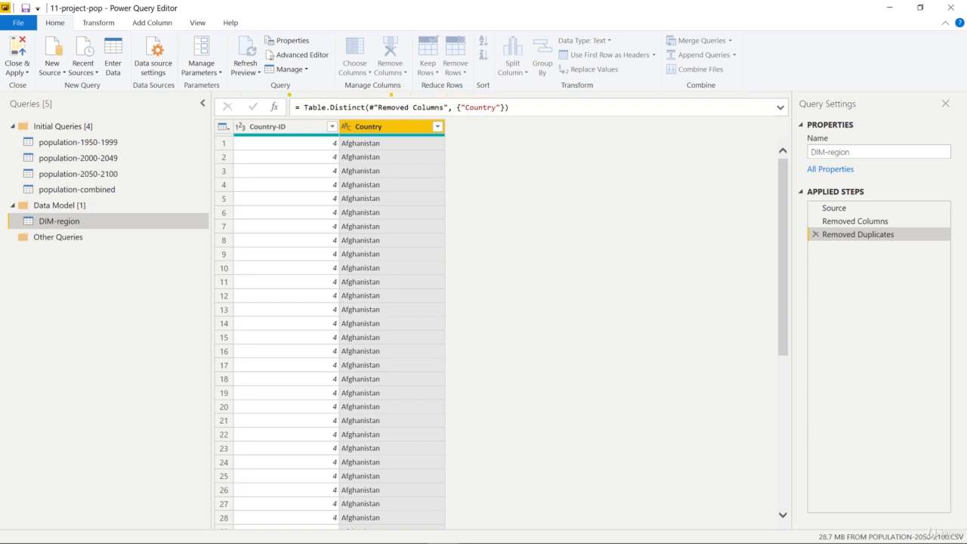
{"action": "left_click", "coordinate": [814, 235]}
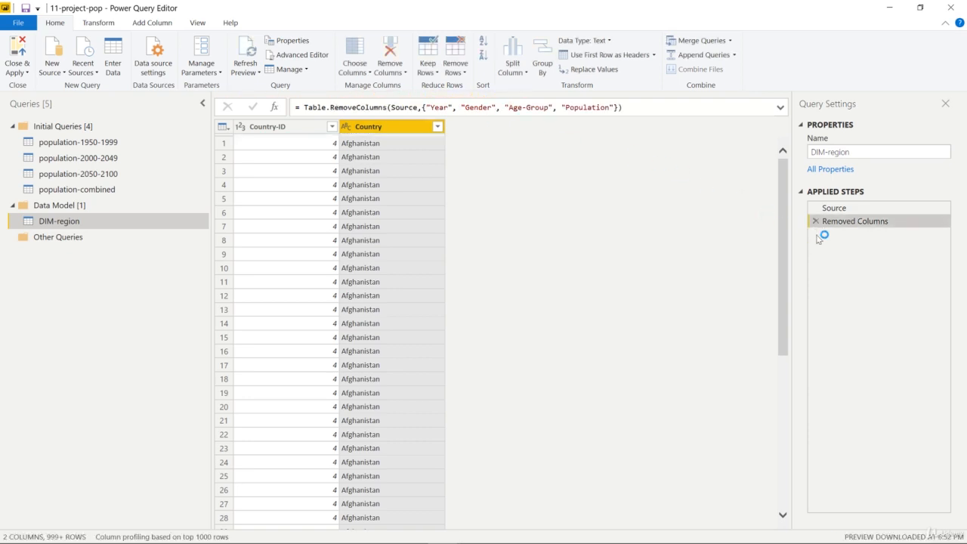
Step: Try removing duplicates across the whole DIM-region table, and delete that applied step
{"action": "left_click", "coordinate": [224, 127]}
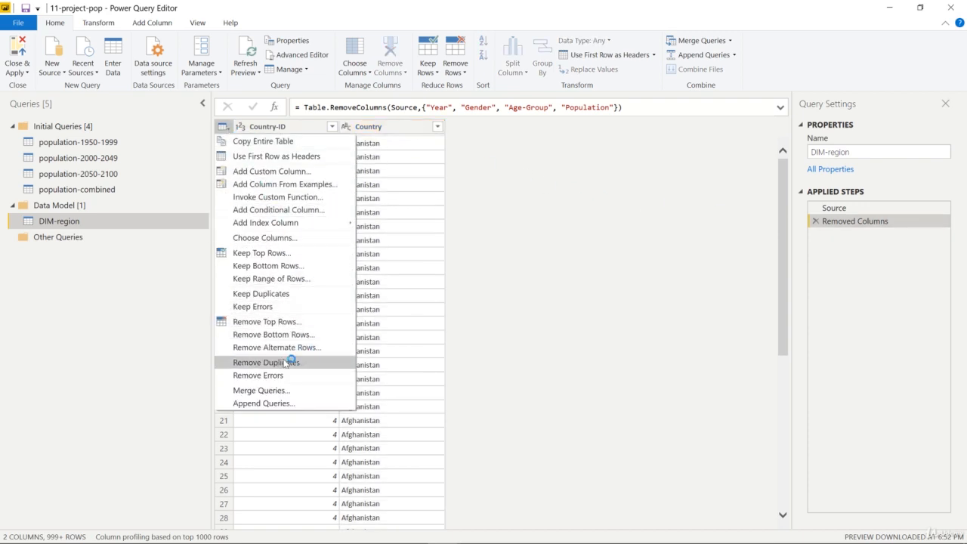
{"action": "left_click", "coordinate": [287, 361]}
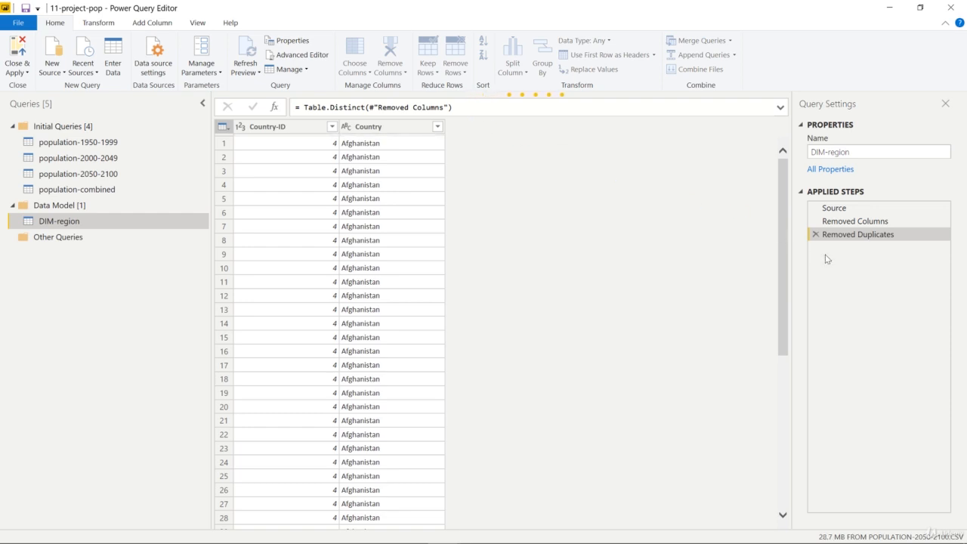
{"action": "left_click", "coordinate": [815, 234]}
Step: Remove the duplicate rows from DIM-region based on the Country column only
{"action": "left_click", "coordinate": [404, 128]}
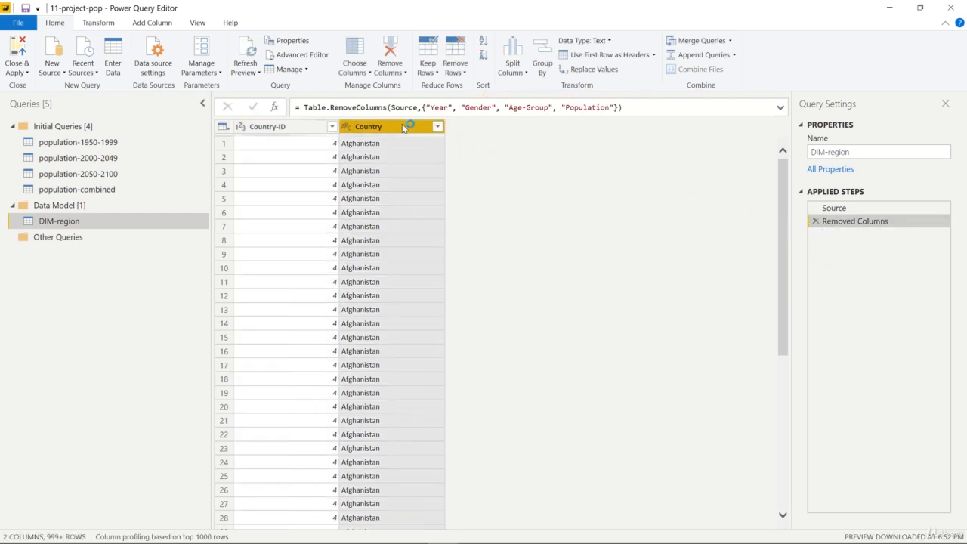
{"action": "left_click", "coordinate": [453, 72]}
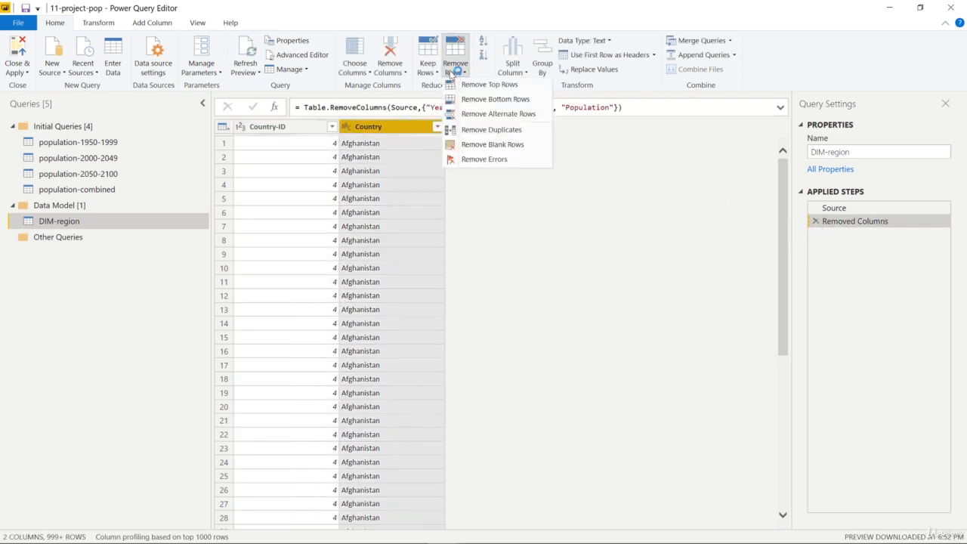
{"action": "left_click", "coordinate": [509, 129]}
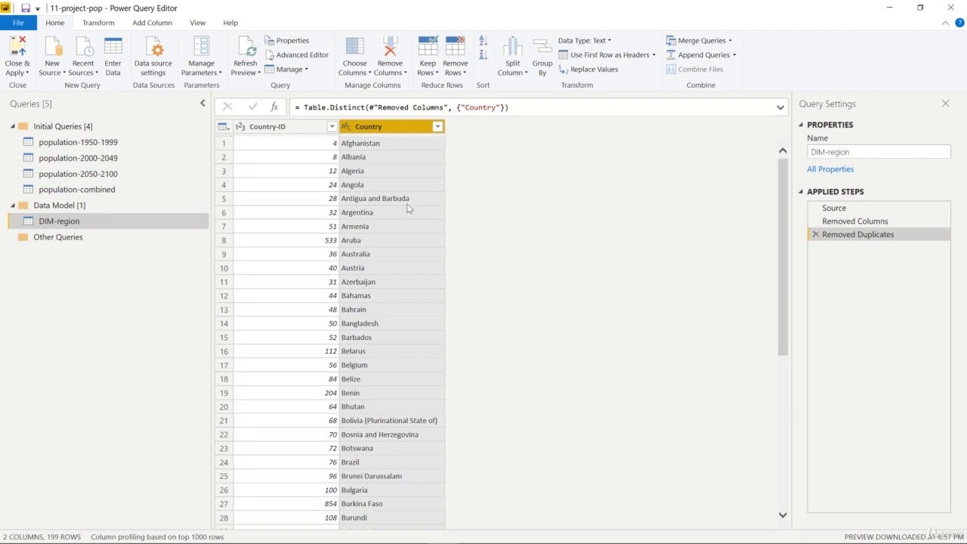
Step: Examine the distinct Country-ID values in the column's filter list through to the end, leaving the filter unchanged
{"action": "left_click", "coordinate": [298, 130]}
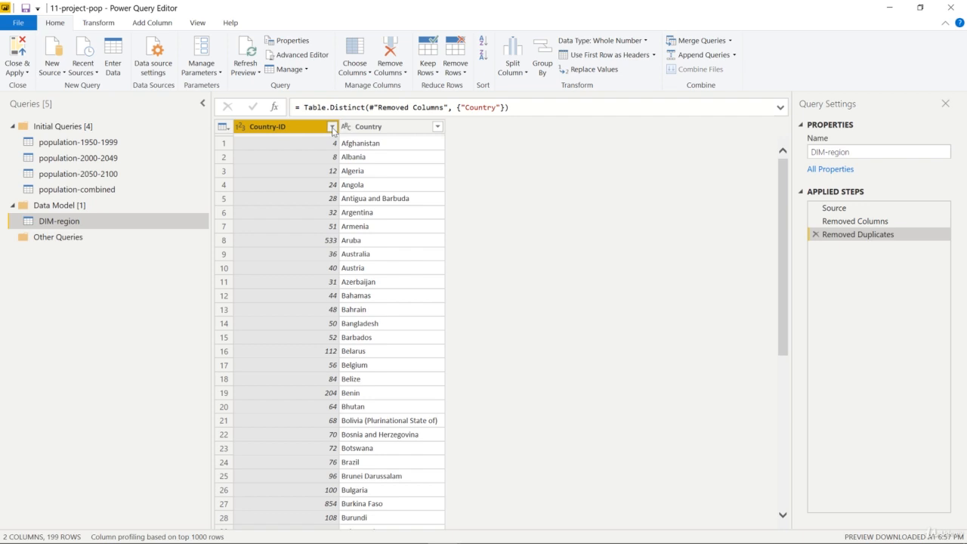
{"action": "left_click", "coordinate": [332, 127]}
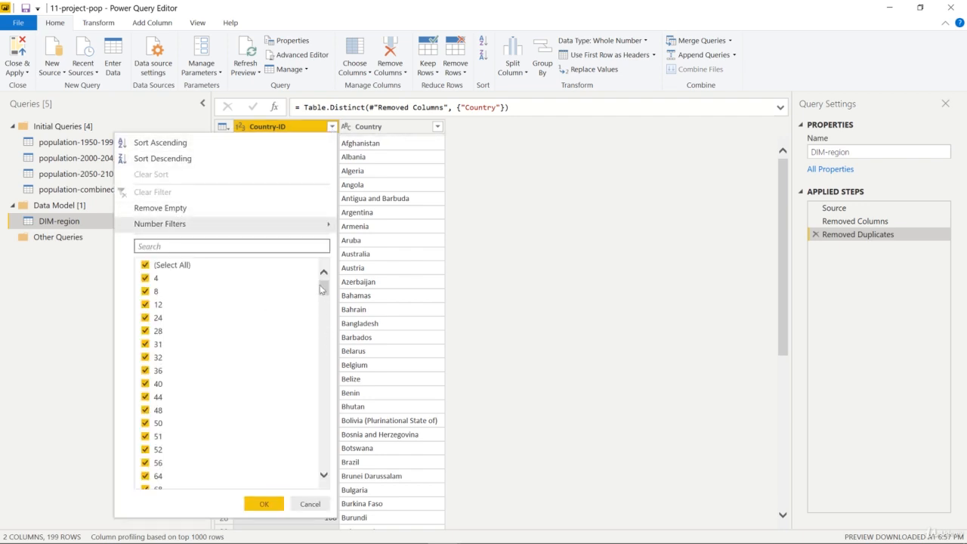
{"action": "left_click_drag", "start_coordinate": [323, 288], "coordinate": [330, 460]}
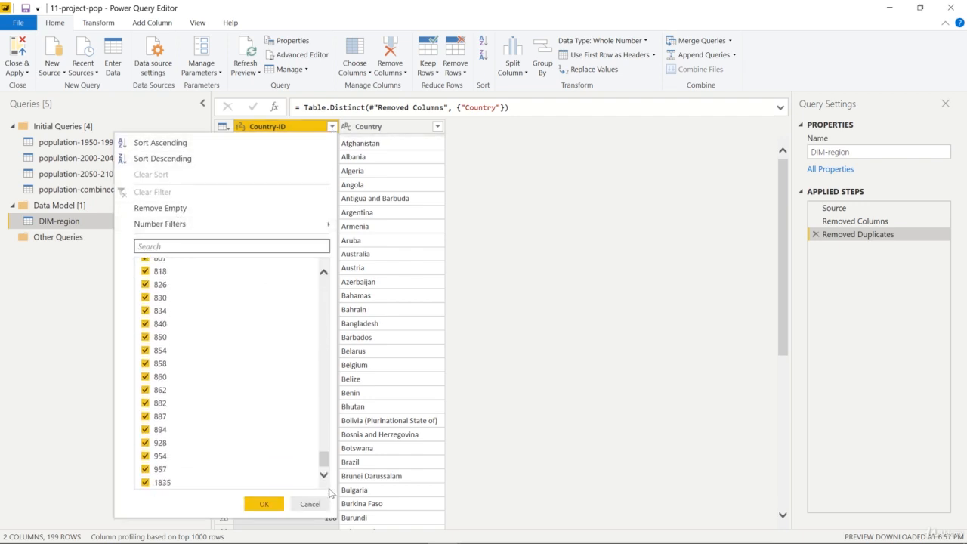
{"action": "left_click", "coordinate": [317, 504]}
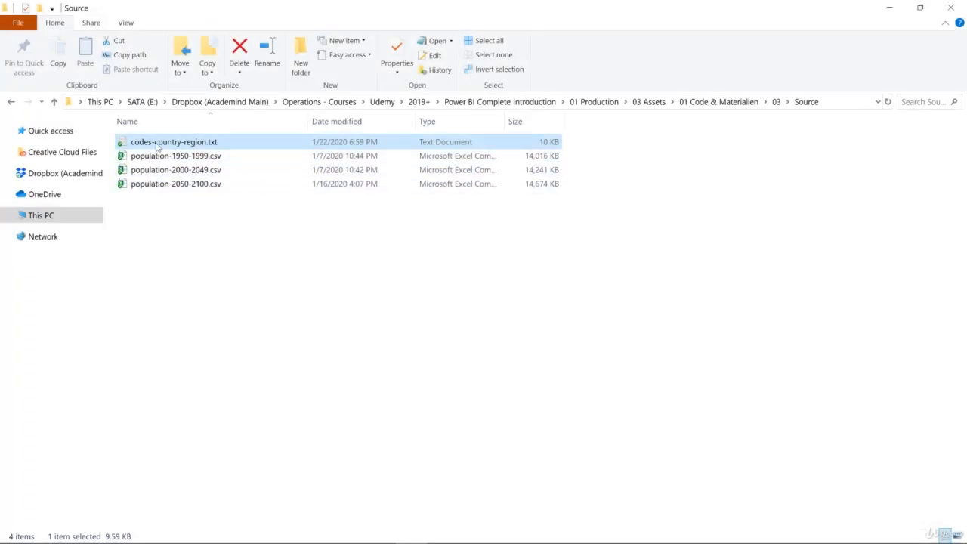
Step: Open codes-country-region.txt from the Source folder in Notepad, examine its continent code, country code and name columns, and close it
{"action": "double_click", "coordinate": [194, 143]}
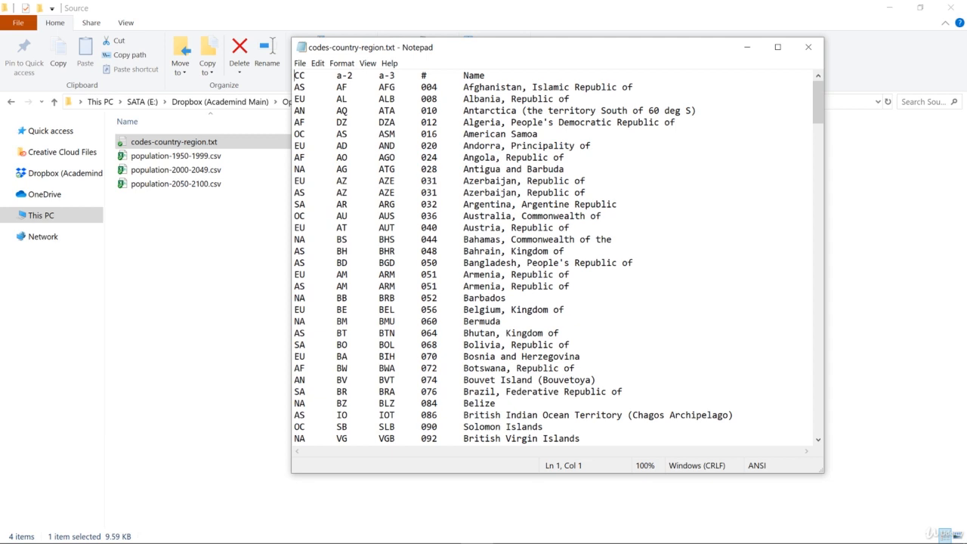
{"action": "left_click_drag", "start_coordinate": [300, 99], "coordinate": [294, 87]}
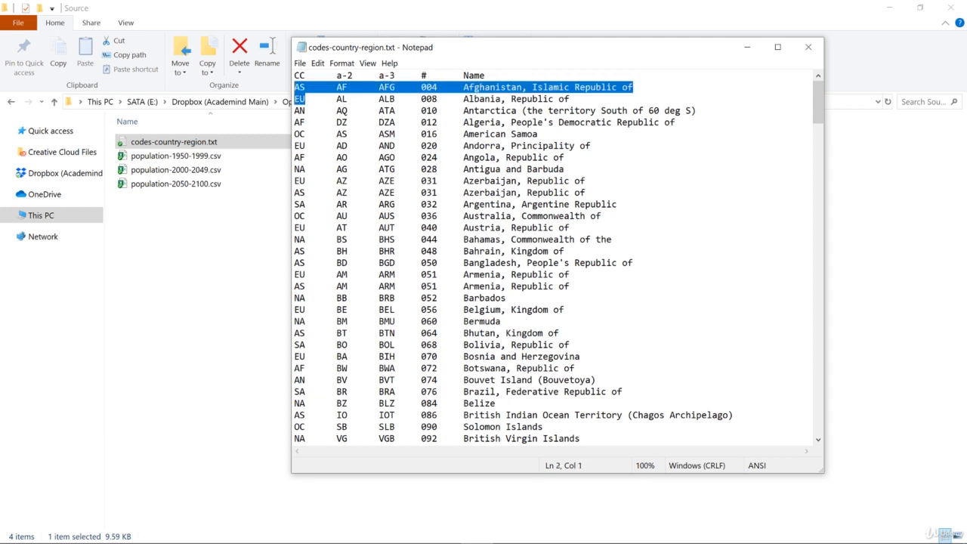
{"action": "left_click", "coordinate": [305, 88]}
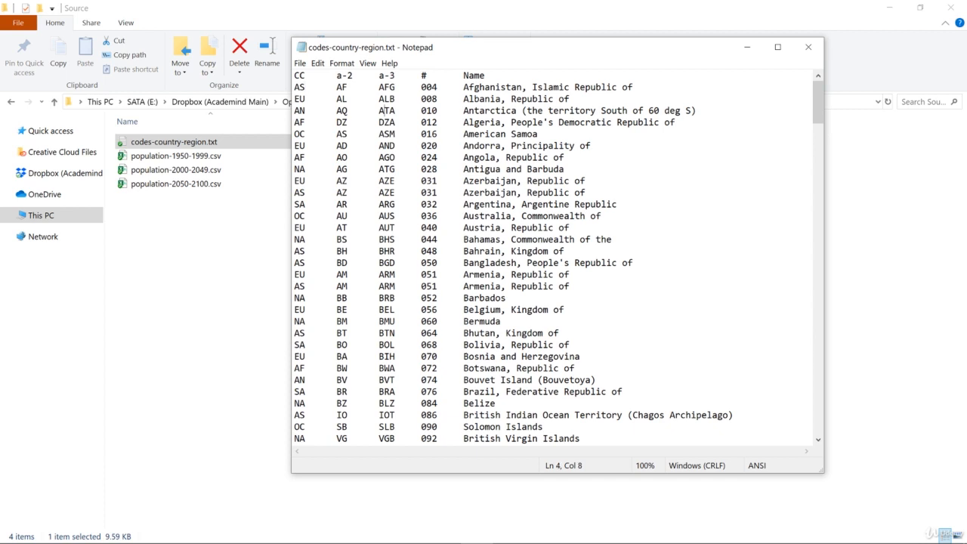
{"action": "left_click_drag", "start_coordinate": [348, 86], "coordinate": [336, 87]}
{"action": "mouse_move", "coordinate": [395, 87]}
{"action": "left_mouse_down"}
{"action": "mouse_move", "coordinate": [378, 86]}
{"action": "mouse_move", "coordinate": [437, 87]}
{"action": "left_mouse_up"}
{"action": "left_click_drag", "start_coordinate": [466, 87], "coordinate": [569, 99]}
{"action": "left_click", "coordinate": [576, 99]}
{"action": "left_click", "coordinate": [808, 47]}
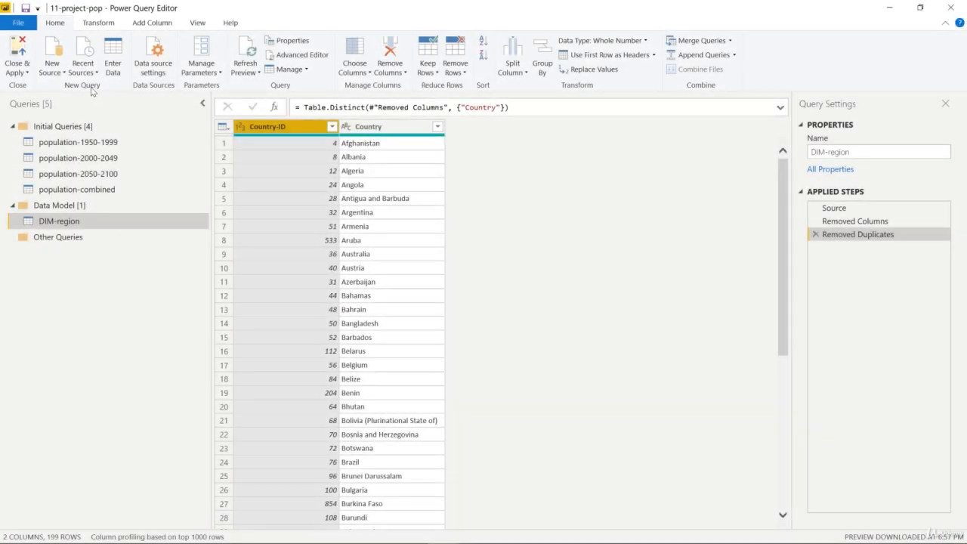
Step: Import codes-country-region.txt from the Source folder as a new text source, using Tab as the delimiter
{"action": "left_click", "coordinate": [51, 71]}
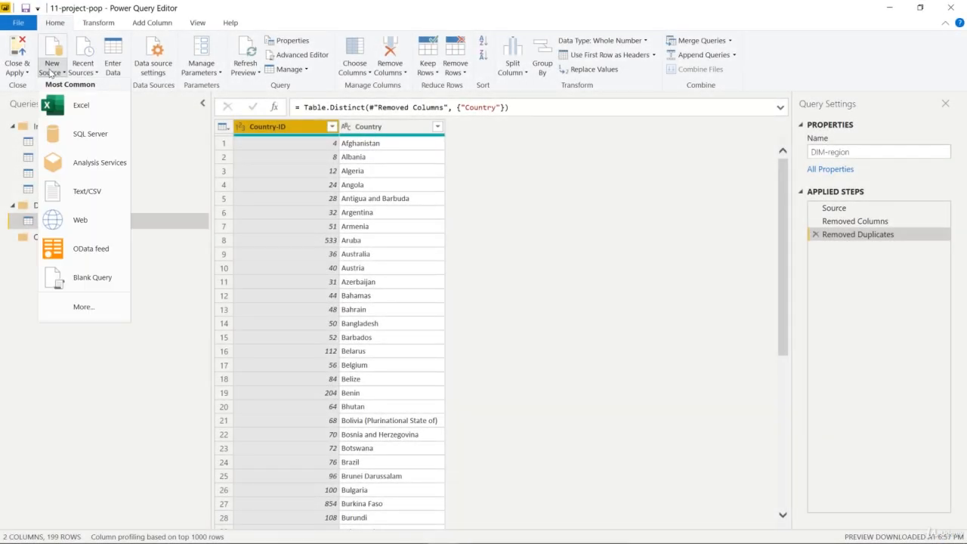
{"action": "left_click", "coordinate": [83, 191]}
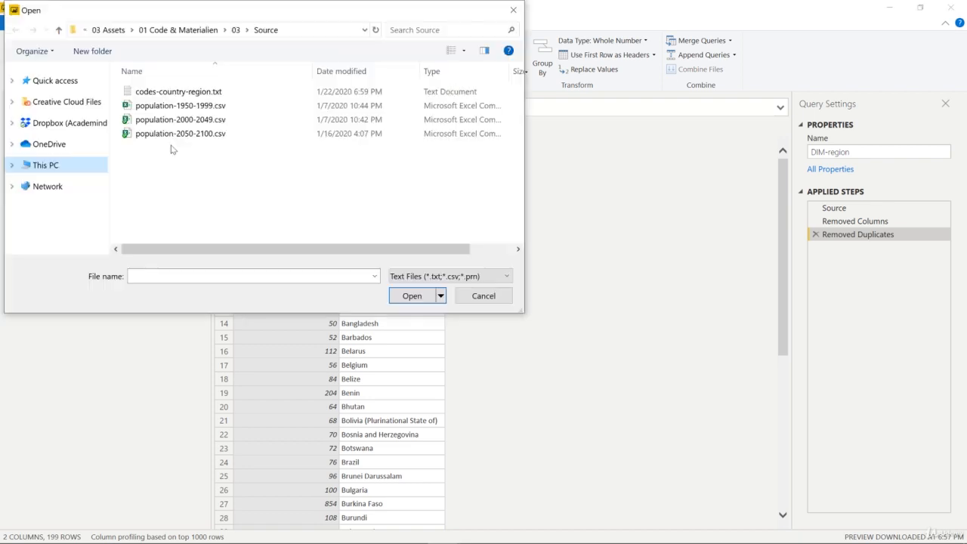
{"action": "left_click", "coordinate": [185, 92]}
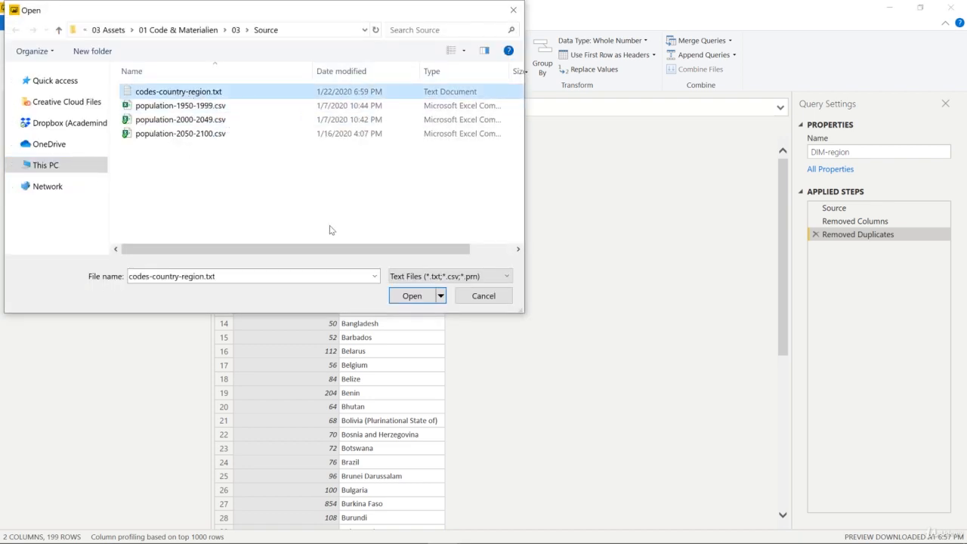
{"action": "left_click", "coordinate": [412, 295]}
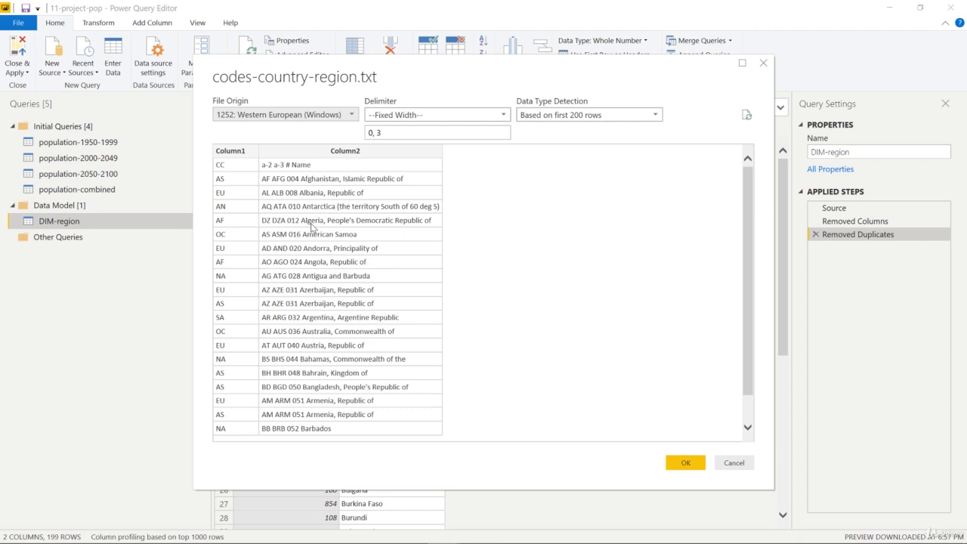
{"action": "left_click", "coordinate": [504, 115]}
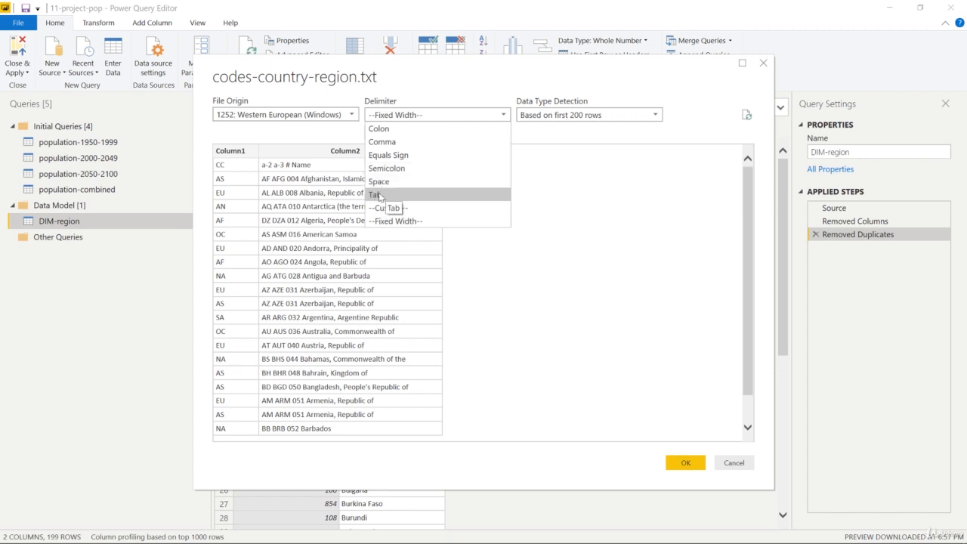
{"action": "left_click", "coordinate": [380, 194]}
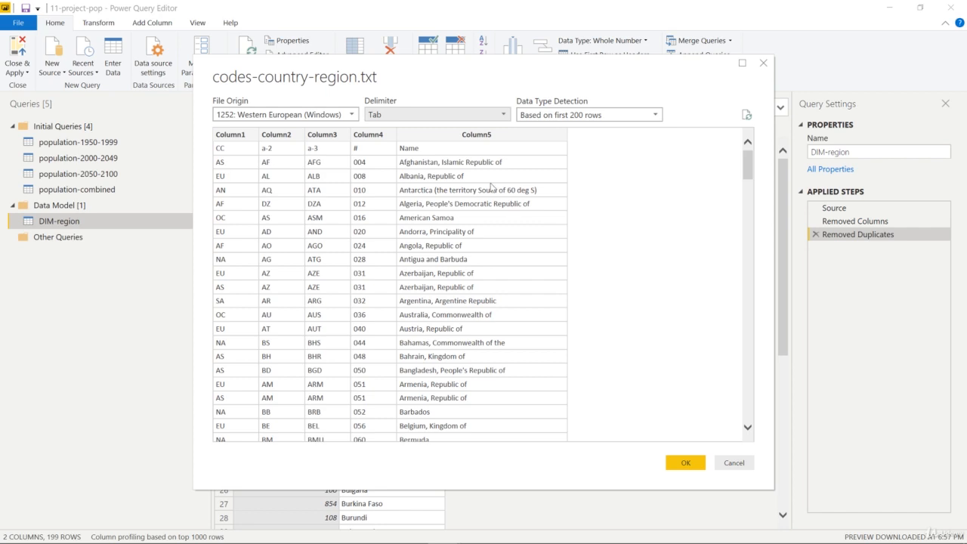
{"action": "left_click", "coordinate": [679, 463]}
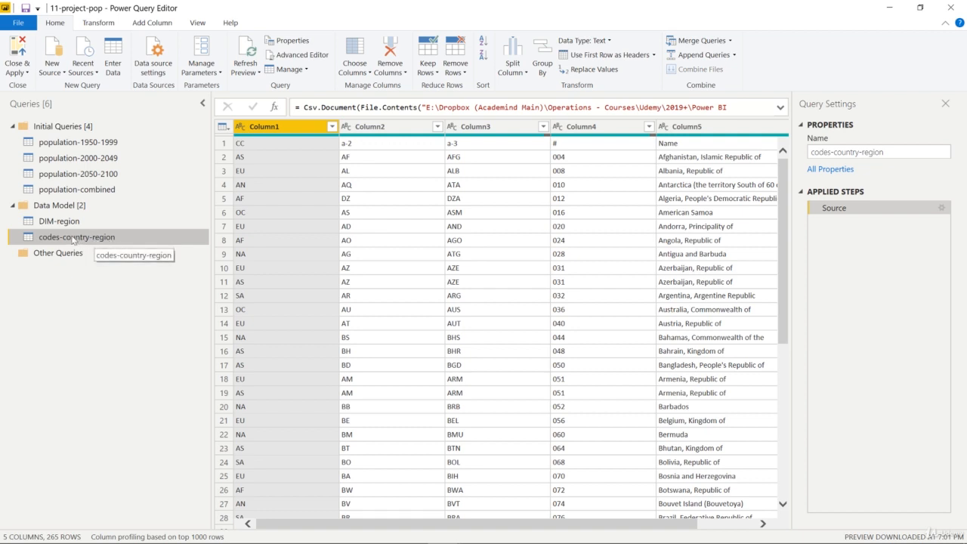
Step: Move the codes-country-region query into the Other Queries group and promote its first row to column headers
{"action": "mouse_move", "coordinate": [73, 240]}
{"action": "left_mouse_down"}
{"action": "mouse_move", "coordinate": [121, 241]}
{"action": "mouse_move", "coordinate": [64, 249]}
{"action": "left_mouse_up"}
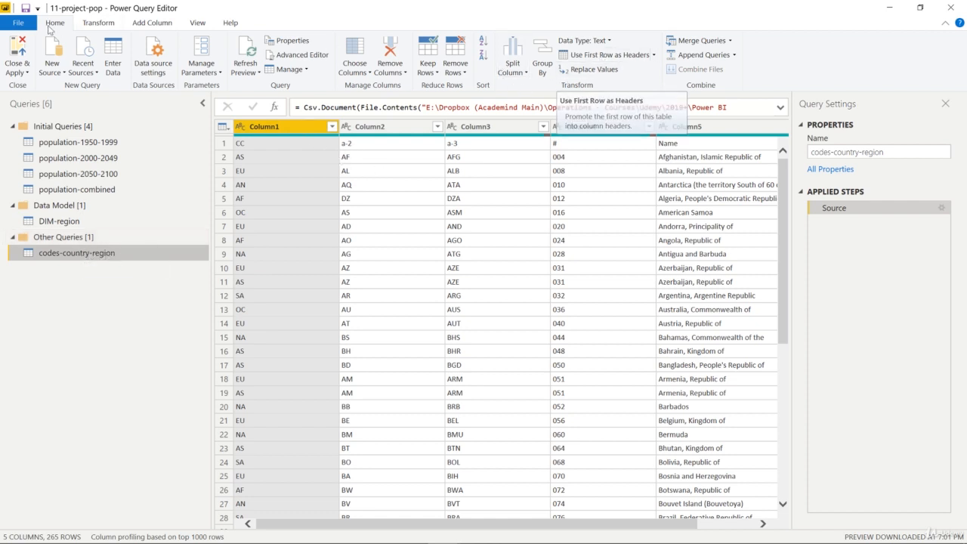
{"action": "left_click", "coordinate": [598, 55]}
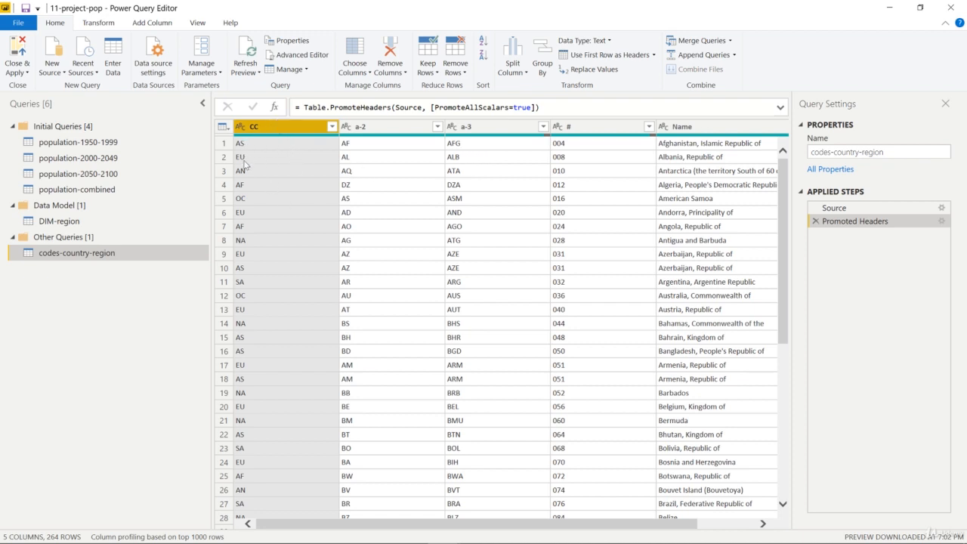
Step: Compare codes-country-region with DIM-region, try keeping only its # and CC columns, and delete that applied step
{"action": "left_click", "coordinate": [67, 221]}
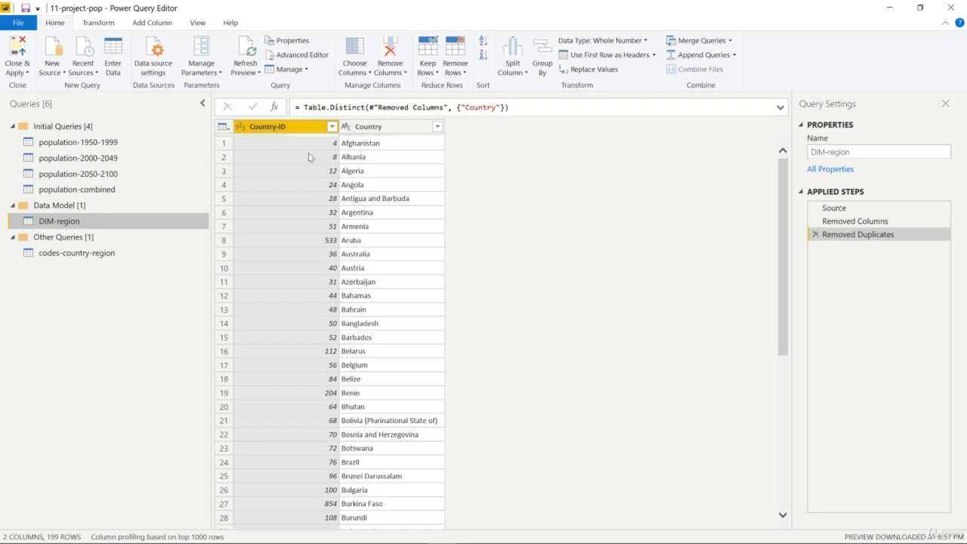
{"action": "left_click", "coordinate": [90, 253]}
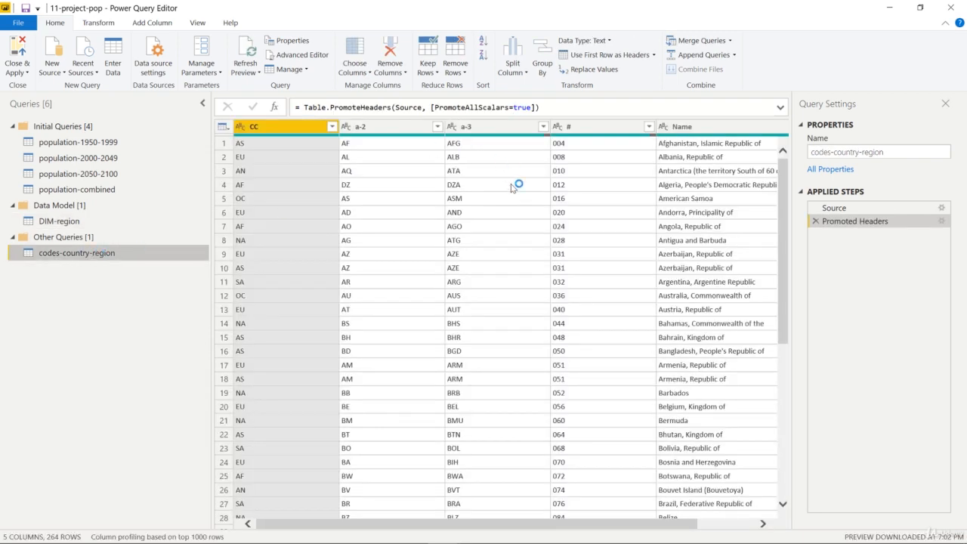
{"action": "left_click", "coordinate": [612, 127]}
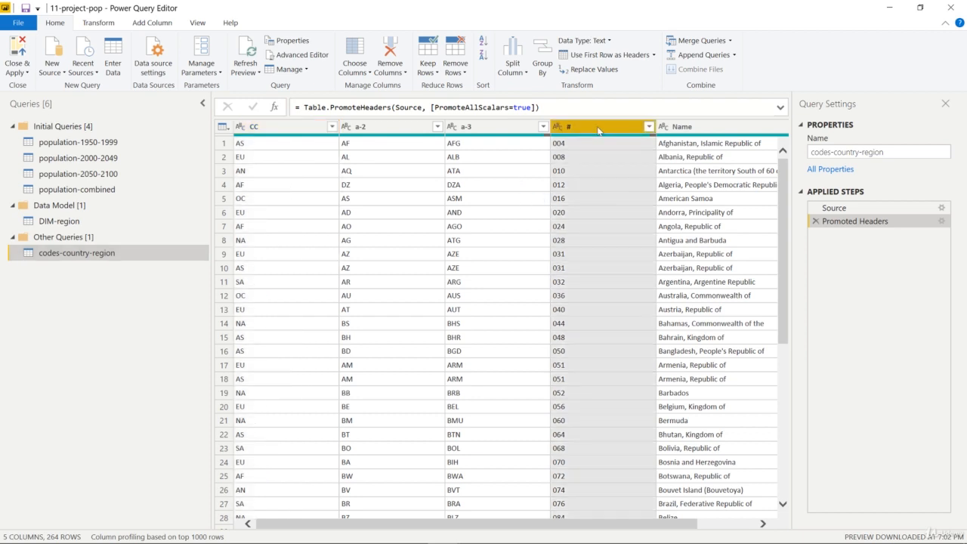
{"action": "left_click", "coordinate": [287, 127], "text": "ctrl"}
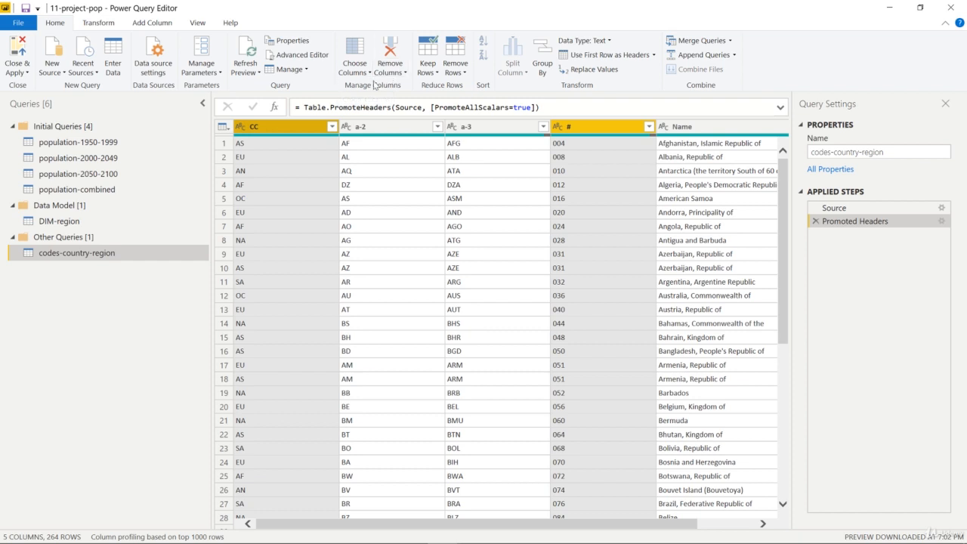
{"action": "left_click", "coordinate": [399, 75]}
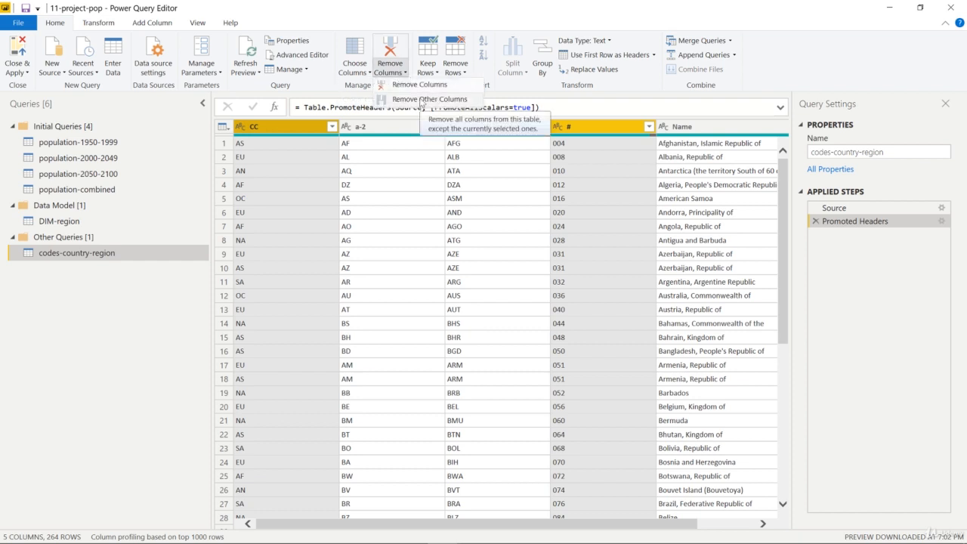
{"action": "left_click", "coordinate": [423, 100]}
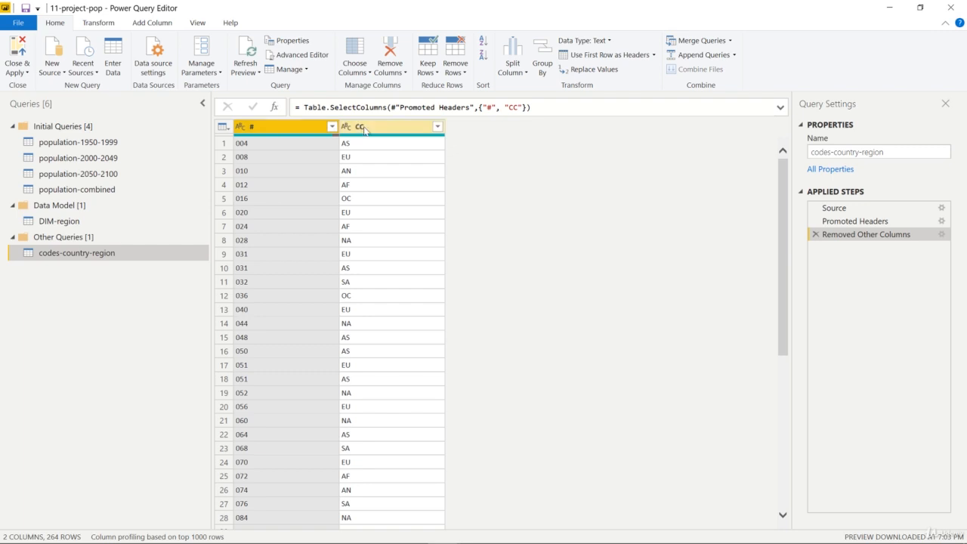
{"action": "mouse_move", "coordinate": [373, 138]}
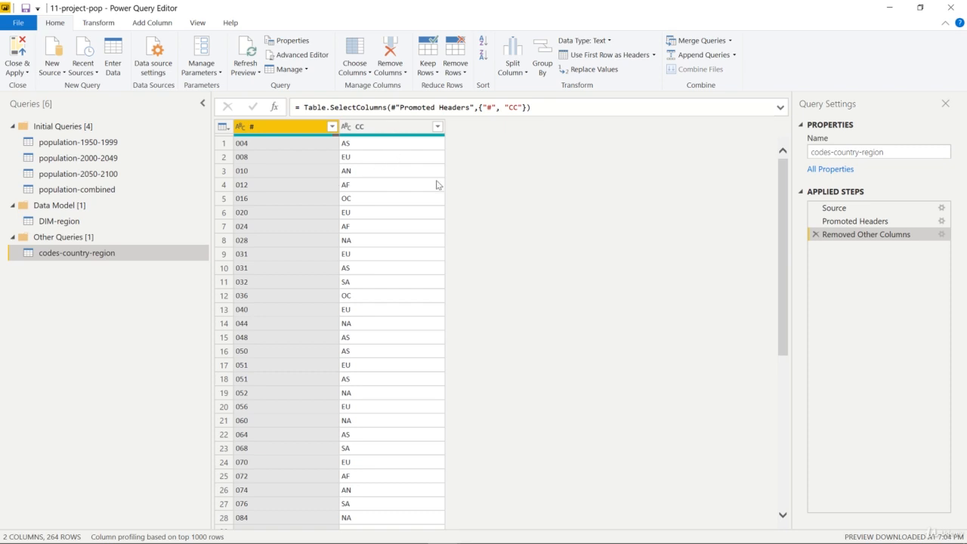
{"action": "left_click", "coordinate": [816, 235]}
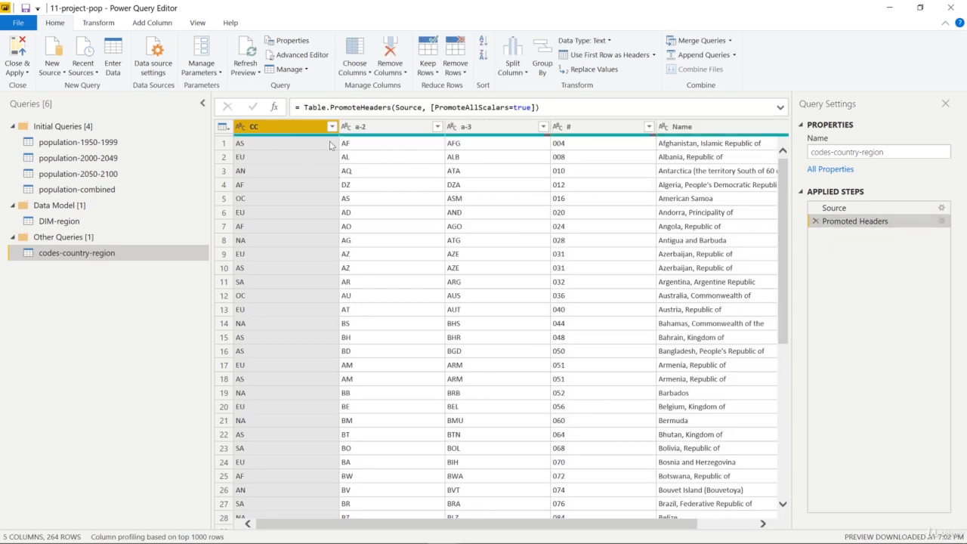
Step: Remove all columns except CC and # from codes-country-region, and place the # column before CC
{"action": "left_click", "coordinate": [608, 128], "text": "ctrl"}
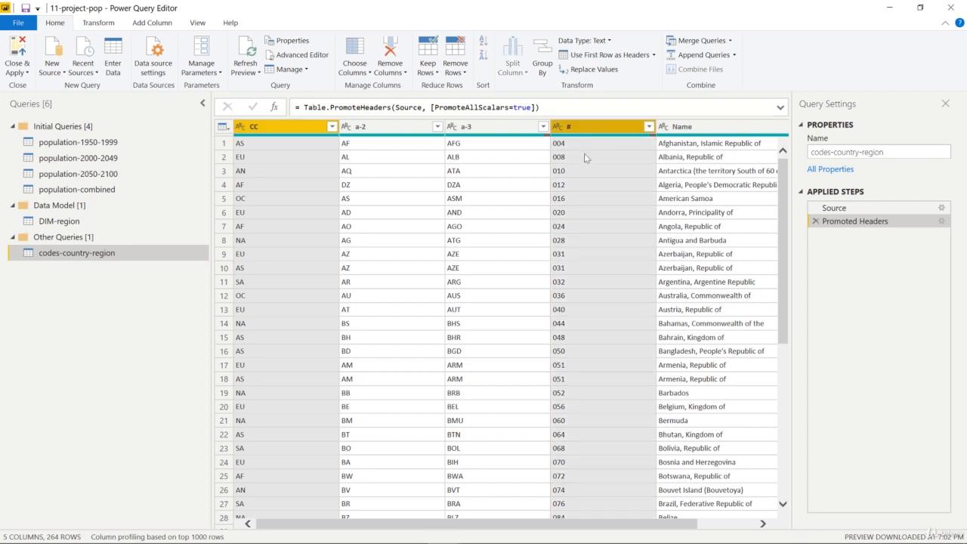
{"action": "left_click", "coordinate": [362, 76]}
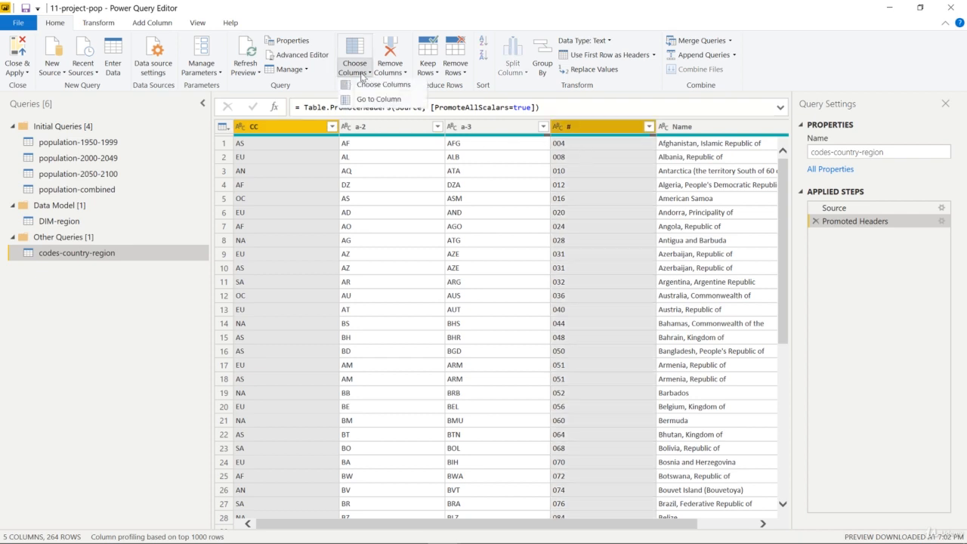
{"action": "left_click", "coordinate": [391, 74]}
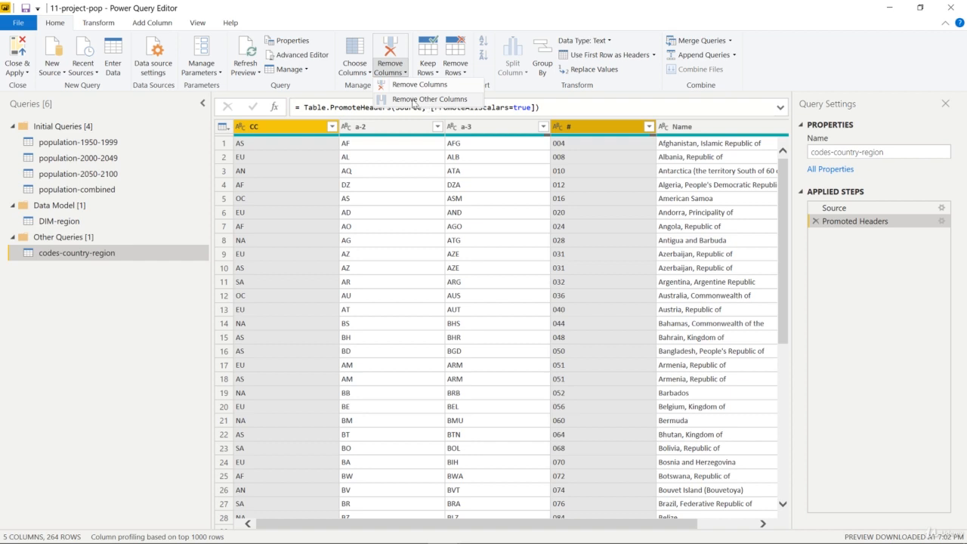
{"action": "left_click", "coordinate": [421, 99]}
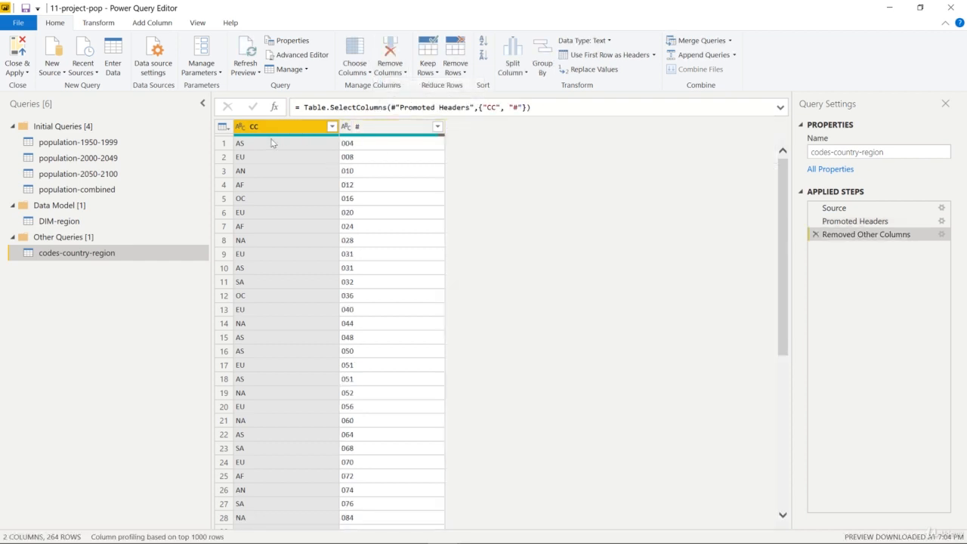
{"action": "left_click", "coordinate": [358, 129]}
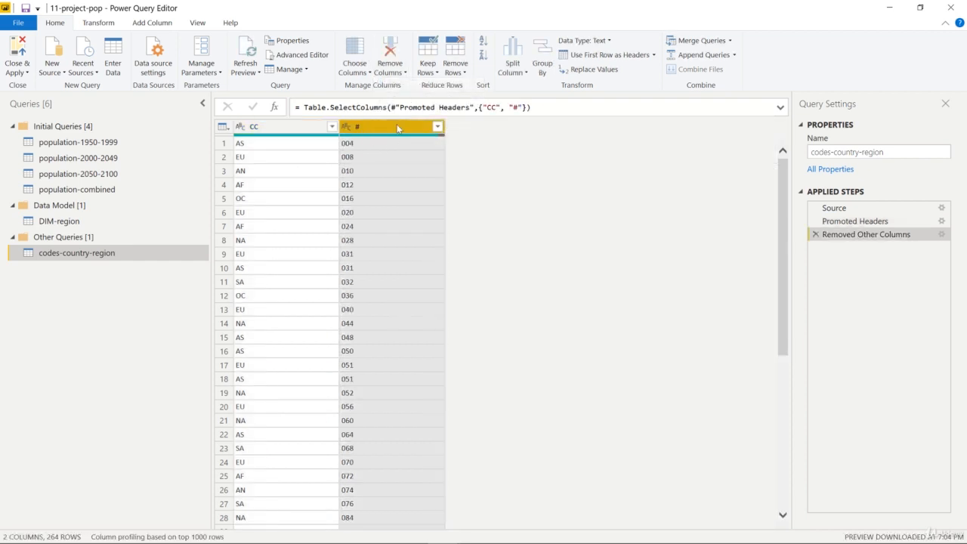
{"action": "left_click_drag", "start_coordinate": [399, 129], "coordinate": [281, 135]}
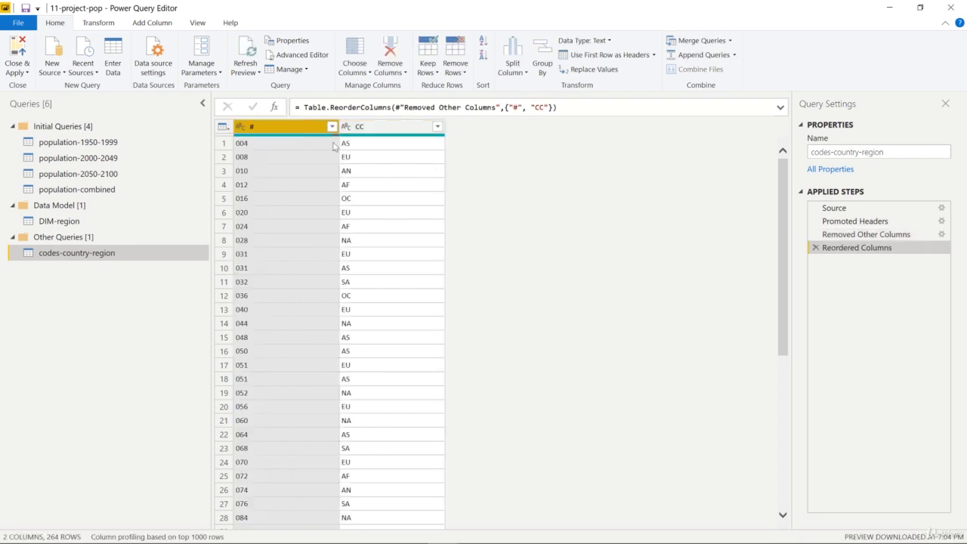
{"action": "mouse_move", "coordinate": [328, 138]}
Step: Rename the CC column to Region-Code and the # column to ID
{"action": "left_click", "coordinate": [361, 129]}
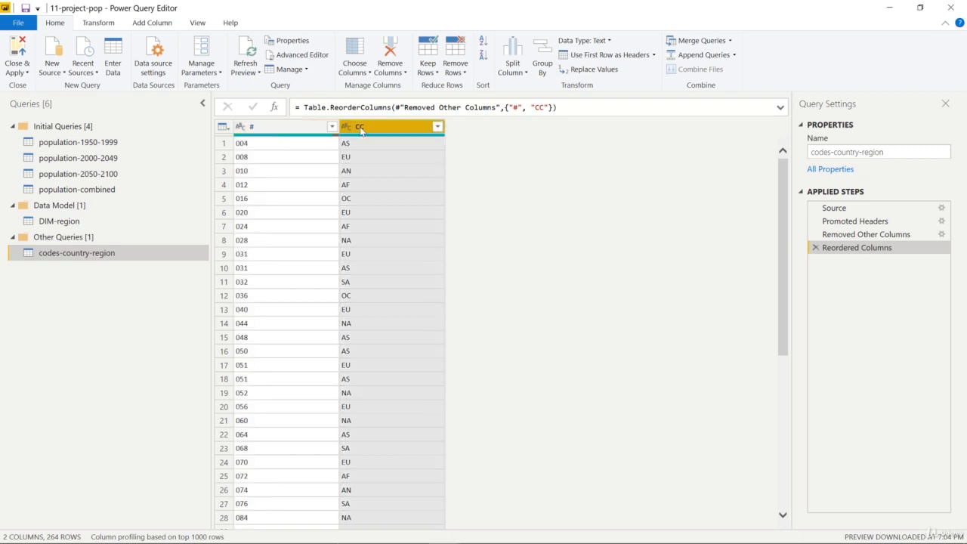
{"action": "double_click", "coordinate": [361, 130]}
{"action": "type", "text": "R"}
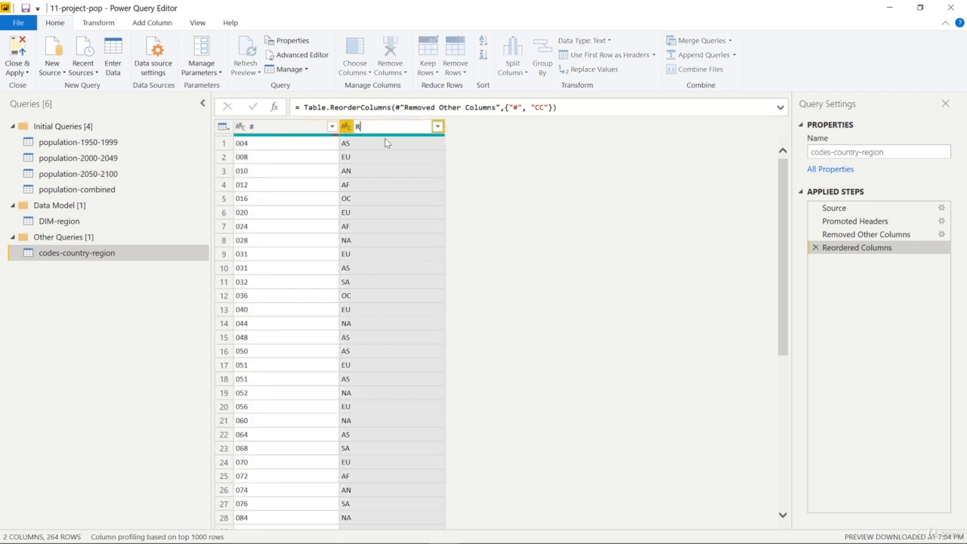
{"action": "type", "text": "egion-Code"}
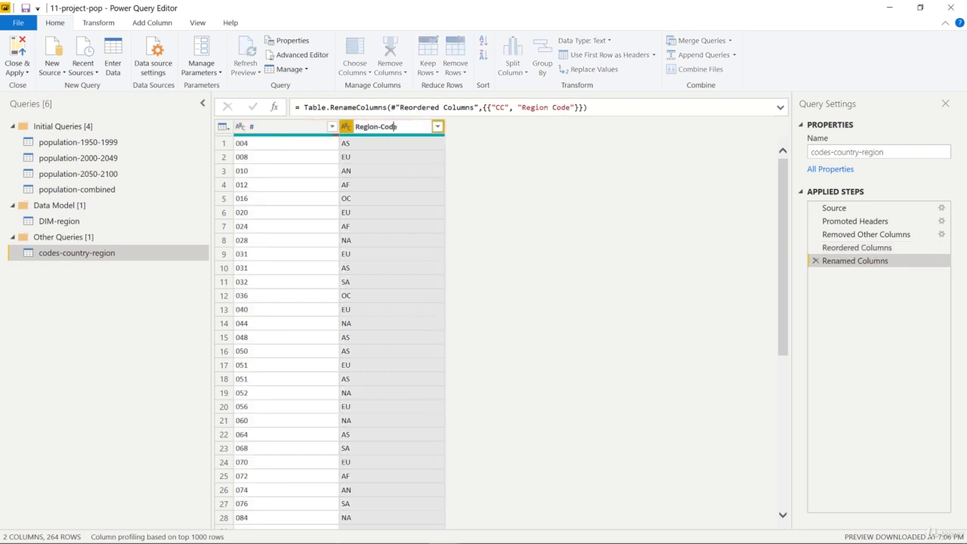
{"action": "key", "text": "Return"}
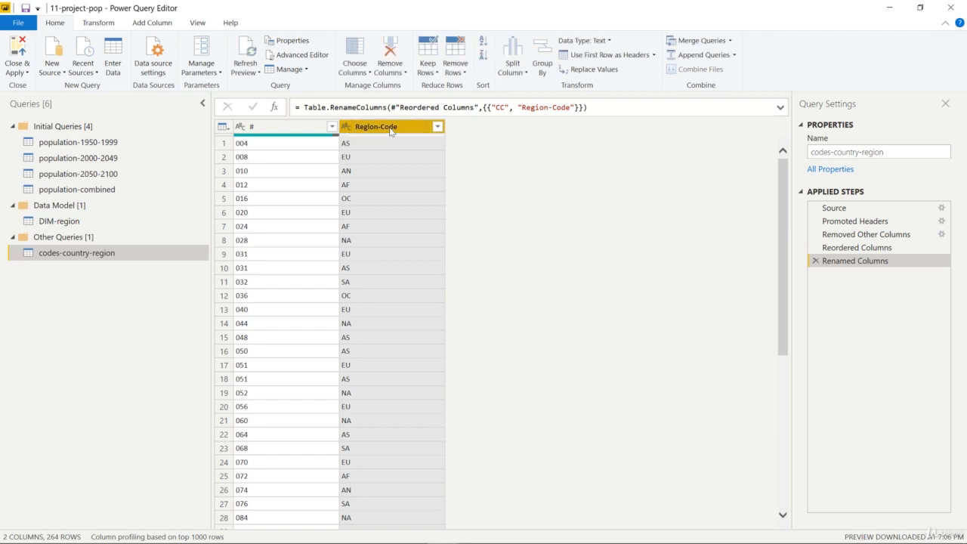
{"action": "left_click", "coordinate": [253, 127]}
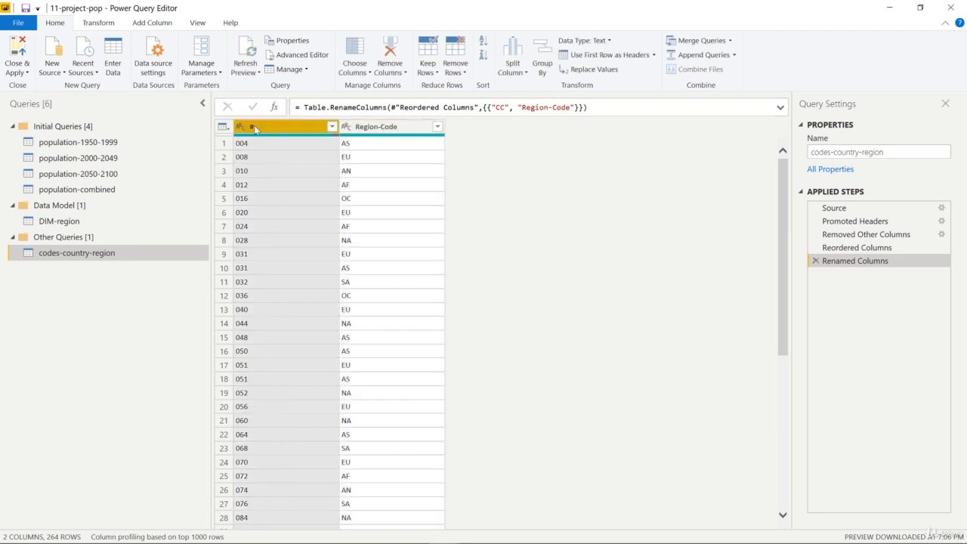
{"action": "double_click", "coordinate": [254, 128]}
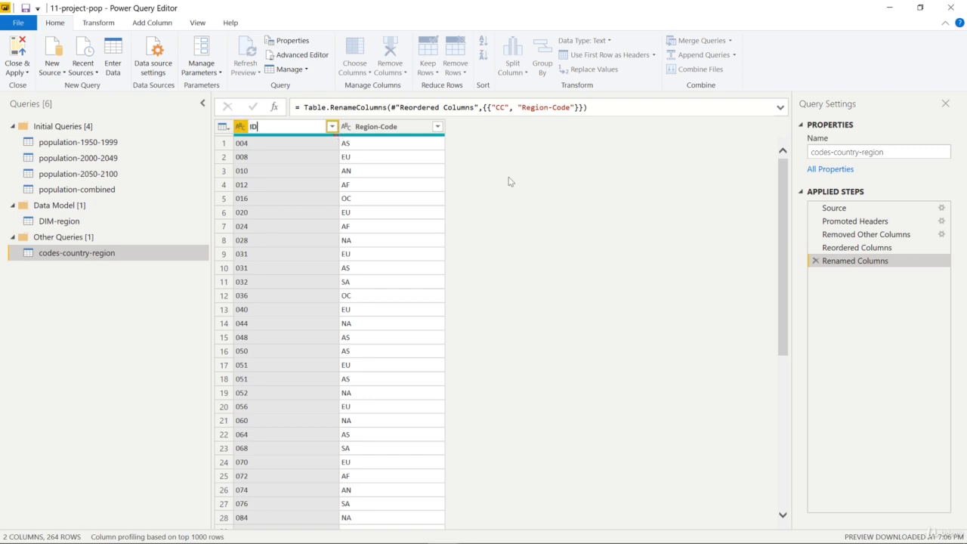
{"action": "type", "text": "ID"}
{"action": "key", "text": "Return"}
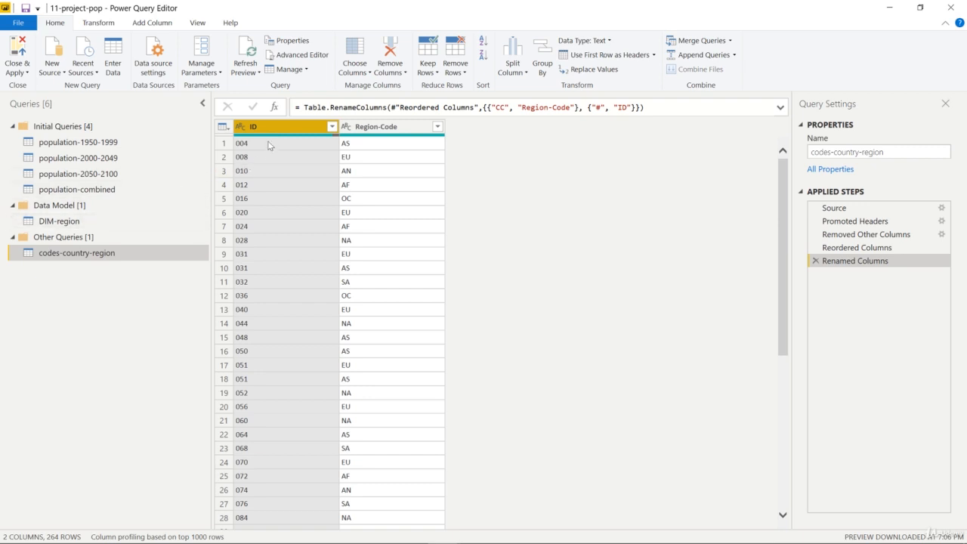
Step: Compare the ID column with DIM-region's Country-ID and check its distinct values, leaving the filter unchanged
{"action": "left_click", "coordinate": [65, 223]}
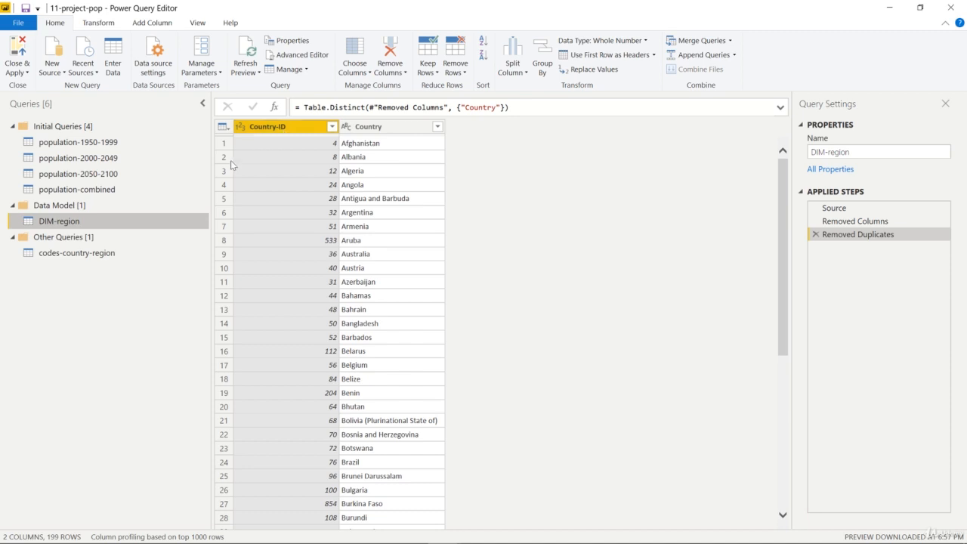
{"action": "left_click", "coordinate": [144, 252]}
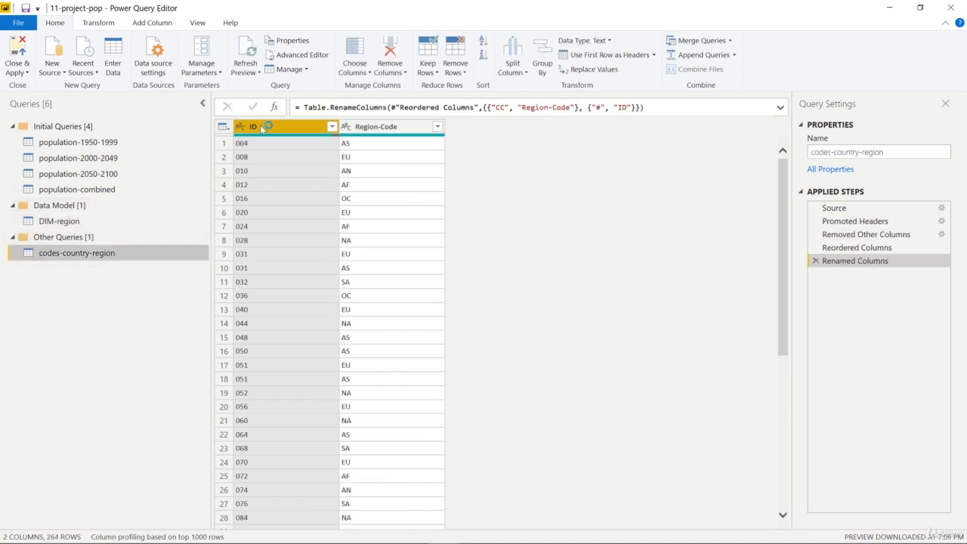
{"action": "left_click", "coordinate": [331, 126]}
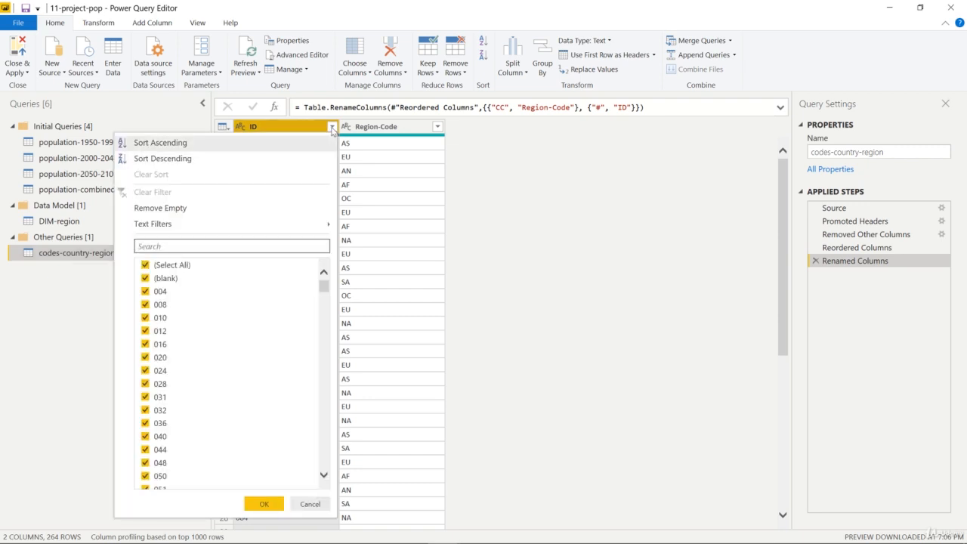
{"action": "left_click", "coordinate": [309, 503]}
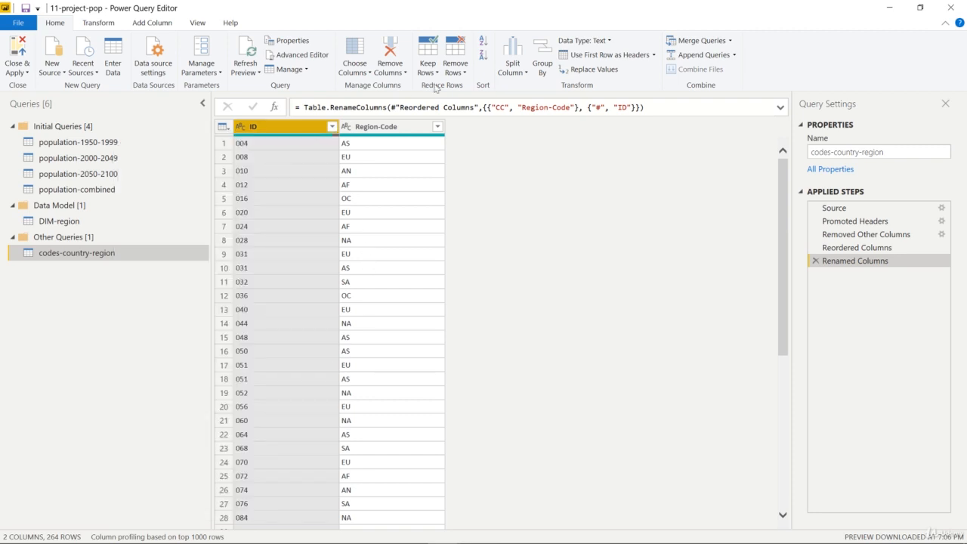
Step: Remove the blank rows from the codes-country-region query
{"action": "left_click", "coordinate": [454, 71]}
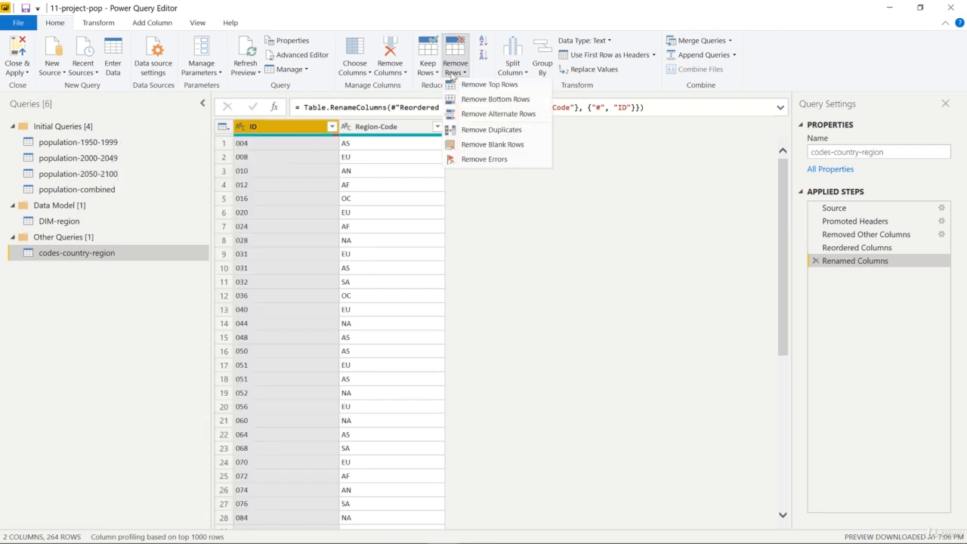
{"action": "left_click", "coordinate": [502, 145]}
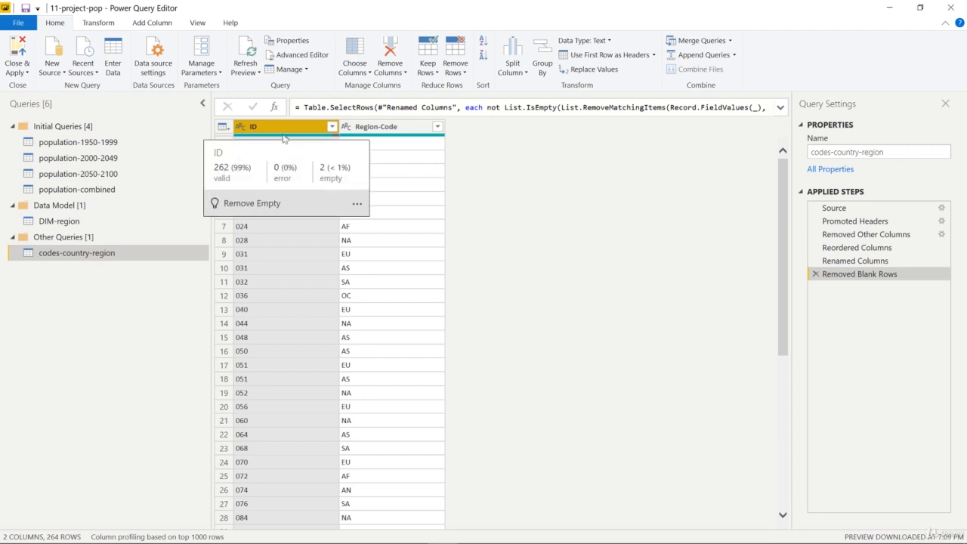
Step: Filter the ID column to only its blank values to inspect those rows, and delete that applied filter step
{"action": "left_click", "coordinate": [333, 129]}
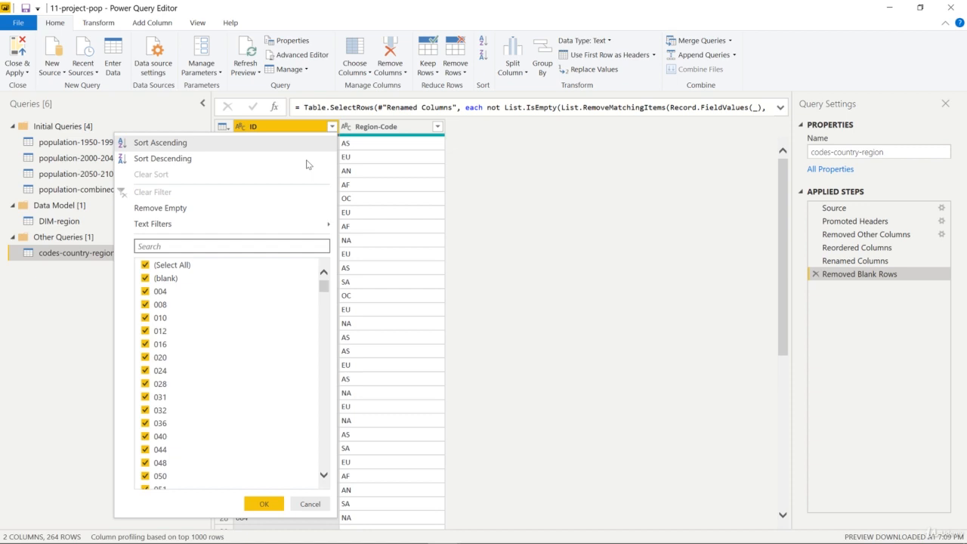
{"action": "left_click", "coordinate": [181, 266]}
{"action": "left_click", "coordinate": [168, 279]}
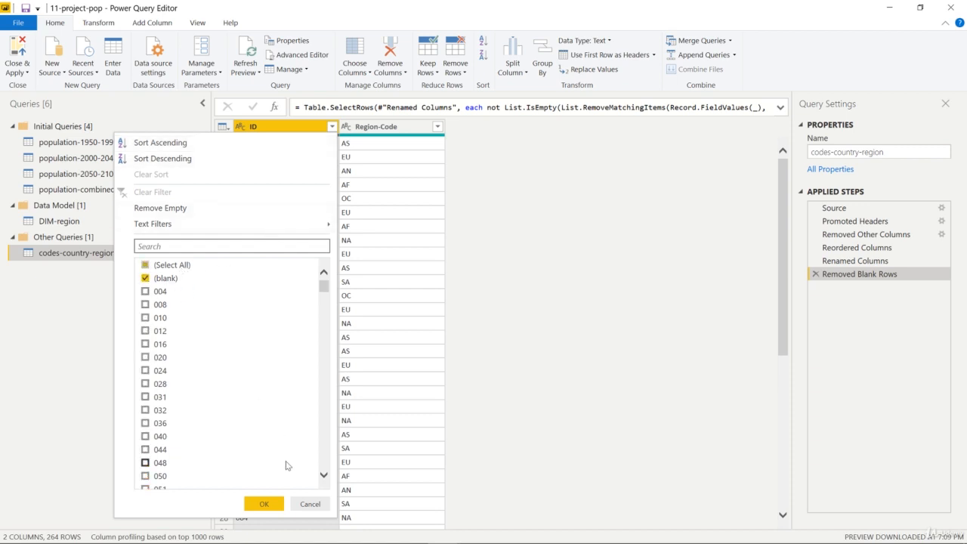
{"action": "left_click", "coordinate": [256, 507]}
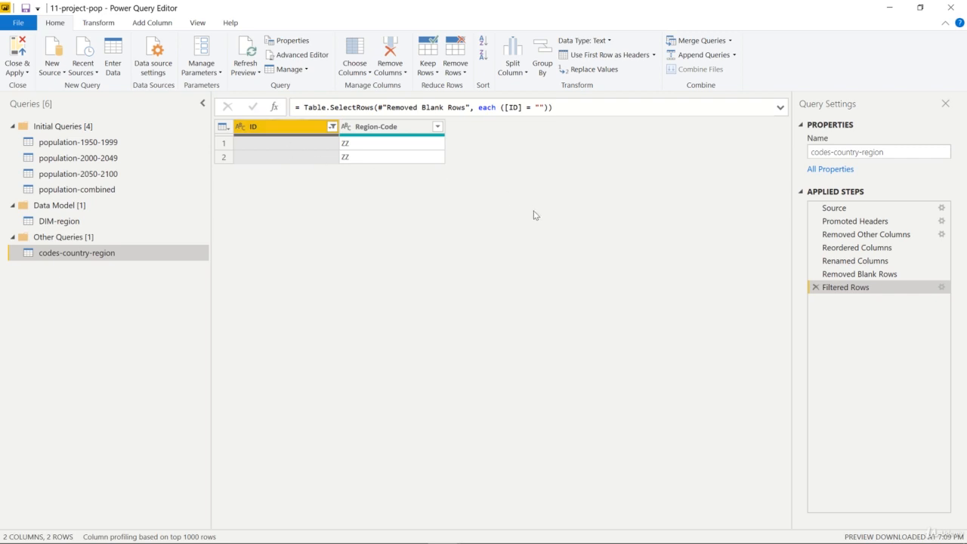
{"action": "left_click", "coordinate": [815, 287]}
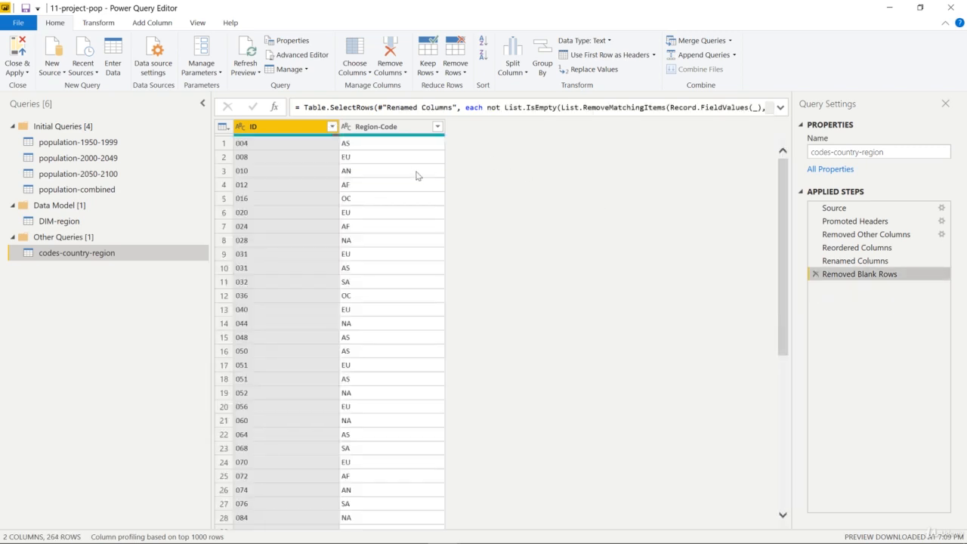
Step: Remove the empty values from the ID column and check its filter list for null and blank entries
{"action": "left_click", "coordinate": [331, 127]}
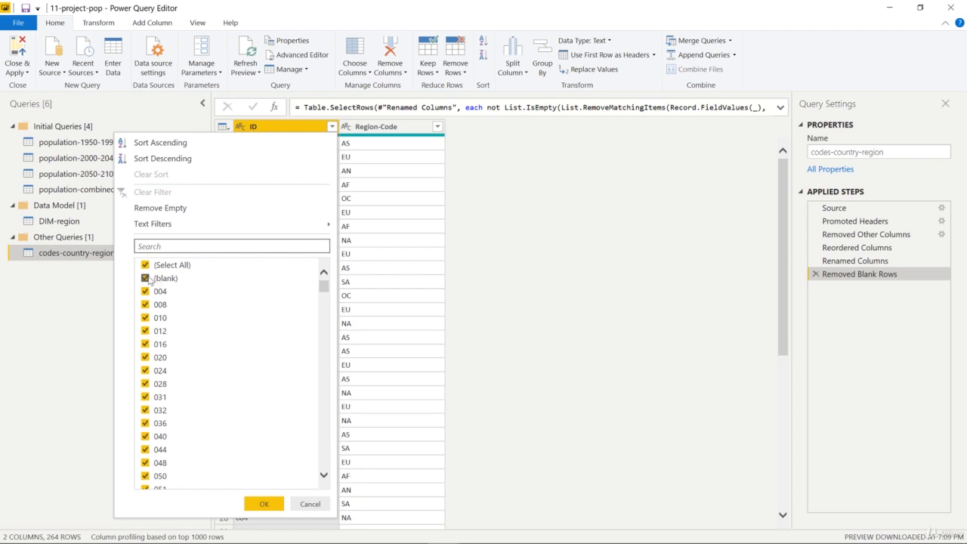
{"action": "left_click", "coordinate": [173, 209]}
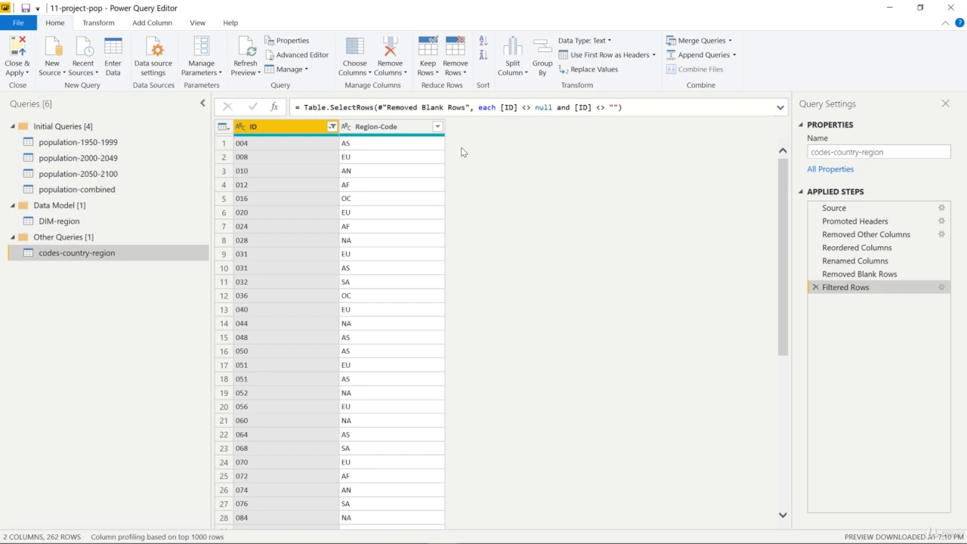
{"action": "left_click", "coordinate": [454, 67]}
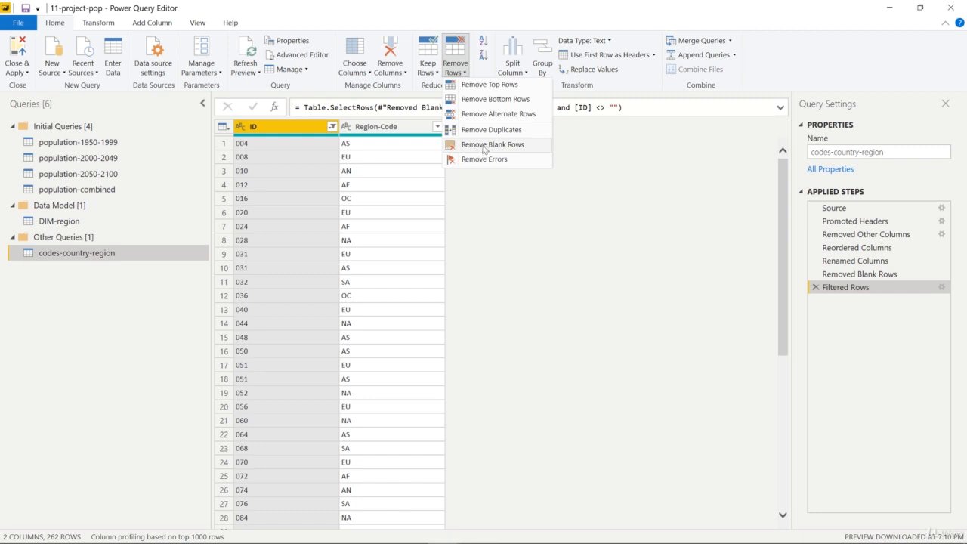
{"action": "left_click", "coordinate": [557, 268]}
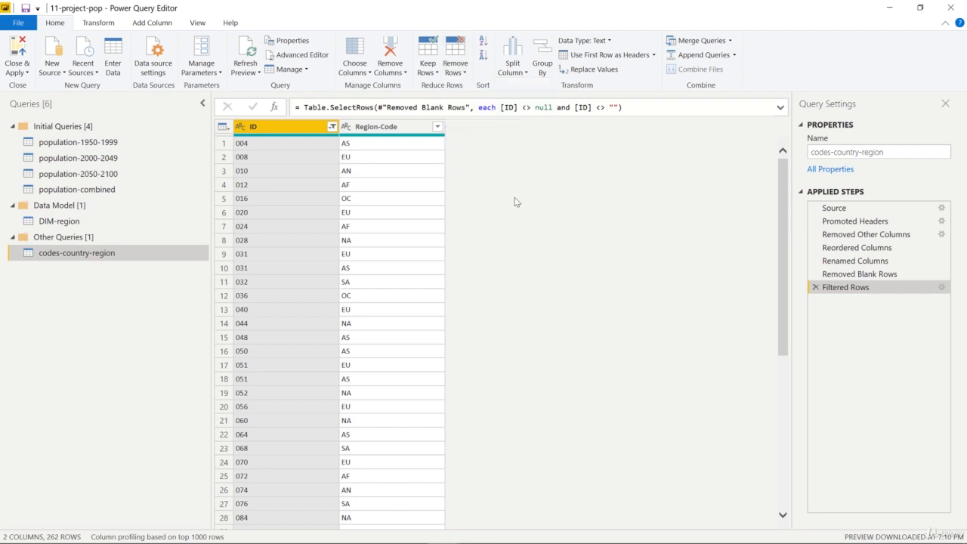
{"action": "left_click", "coordinate": [332, 126]}
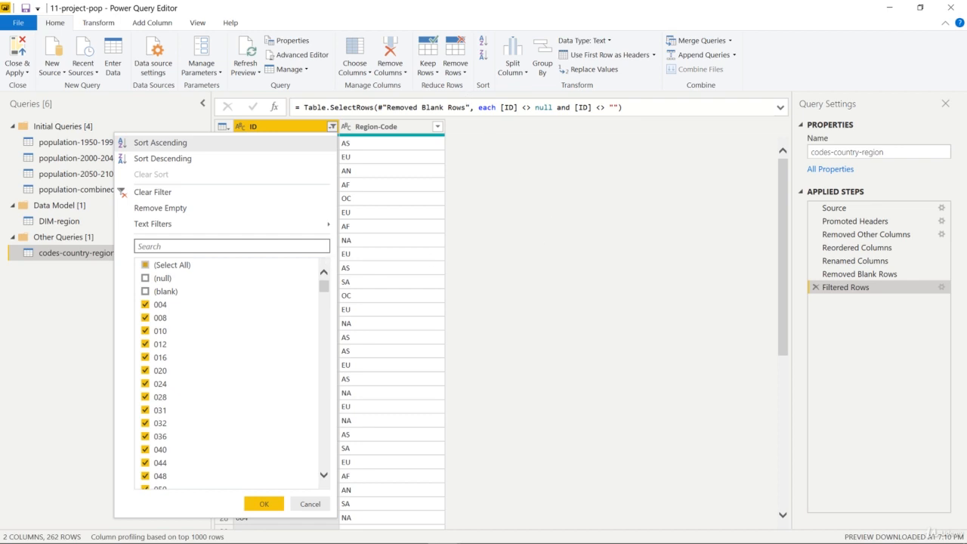
{"action": "left_click", "coordinate": [532, 258]}
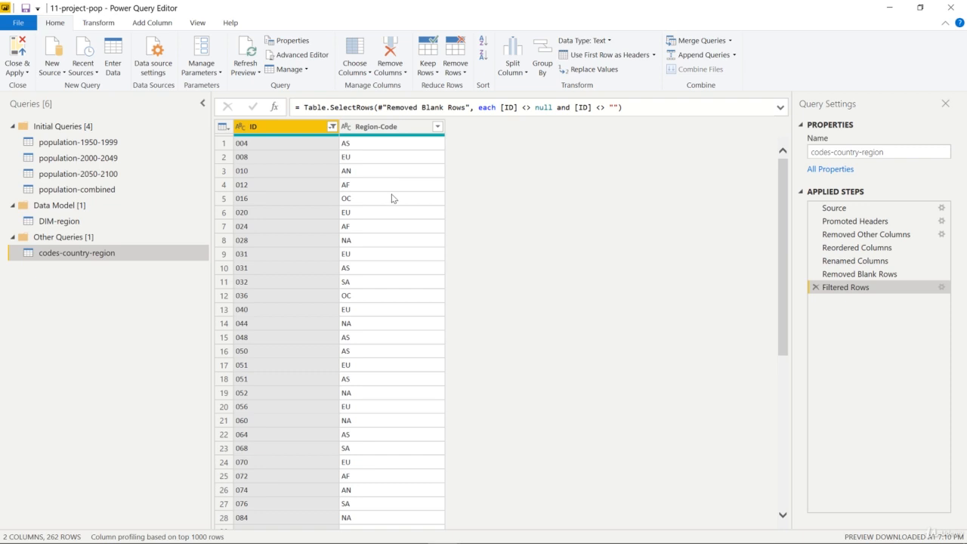
Step: Select the Region-Code column in codes-country-region
{"action": "left_click", "coordinate": [407, 128]}
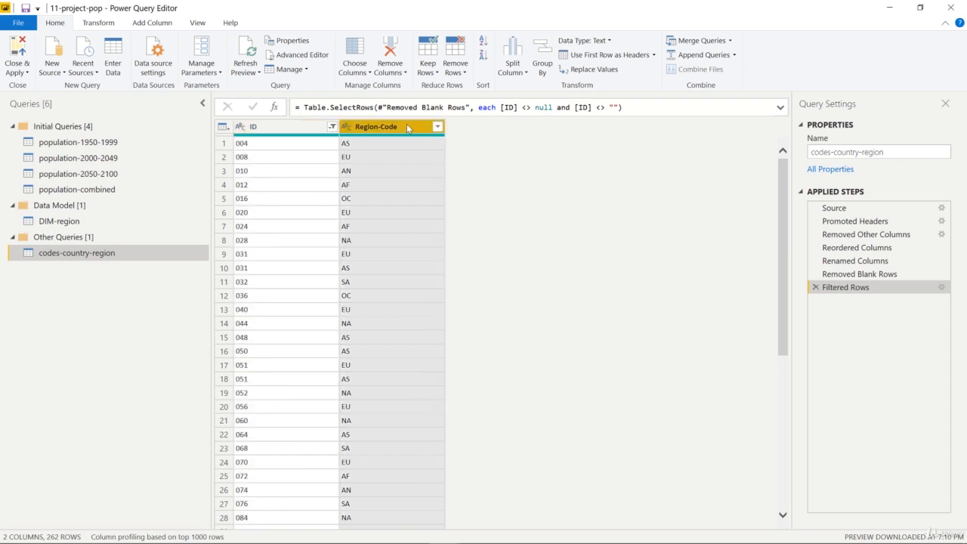